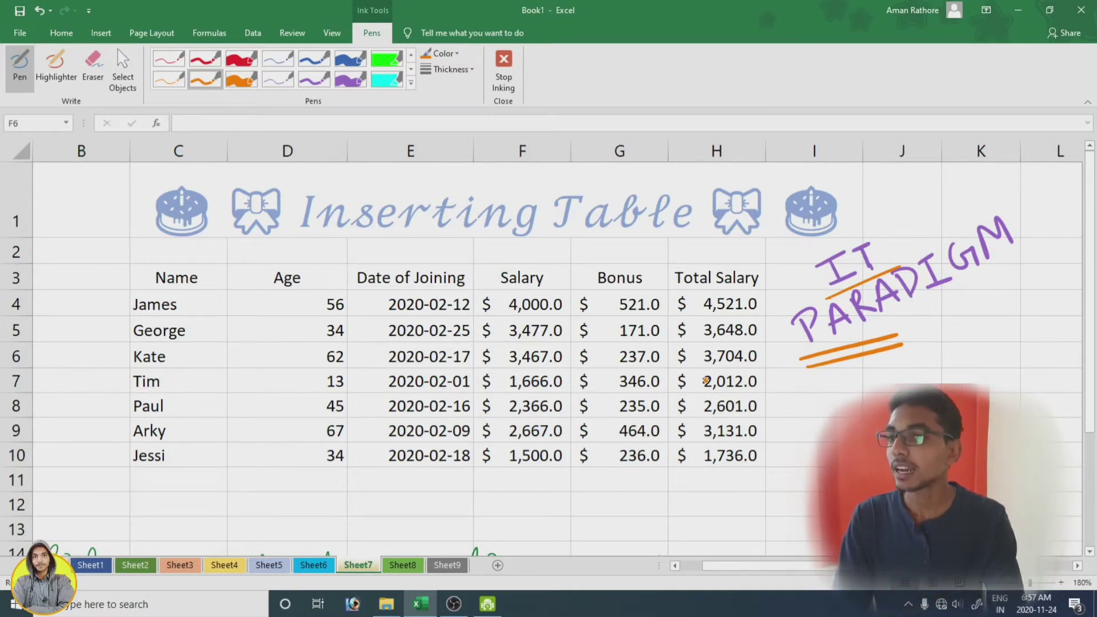
# - Read the handwritten question below the employee data about the key combination for inserting a table
pyautogui.click(66, 37)
pyautogui.scroll(-4, 332, 354)
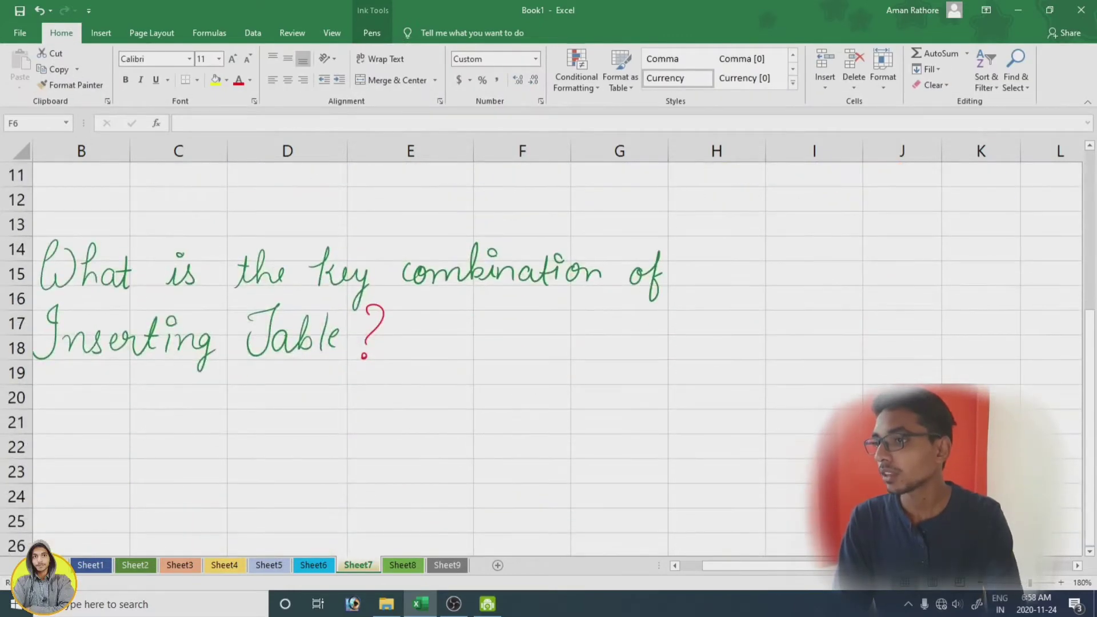
pyautogui.scroll(1, 333, 354)
pyautogui.hscroll(-1, 333, 354)
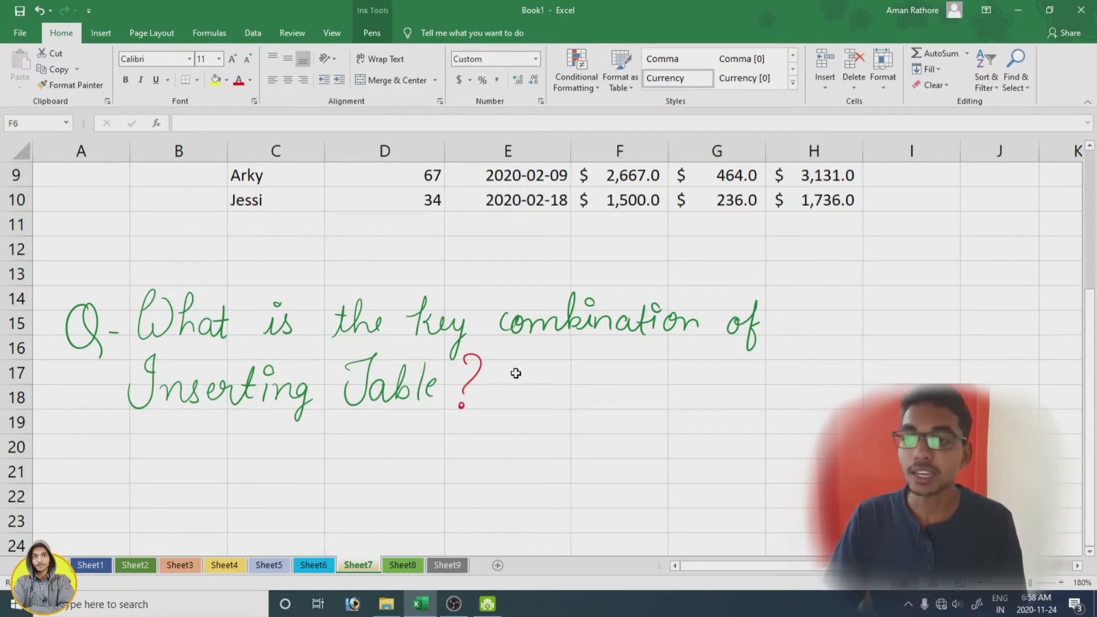
pyautogui.scroll(2, 502, 252)
pyautogui.scroll(1, 527, 351)
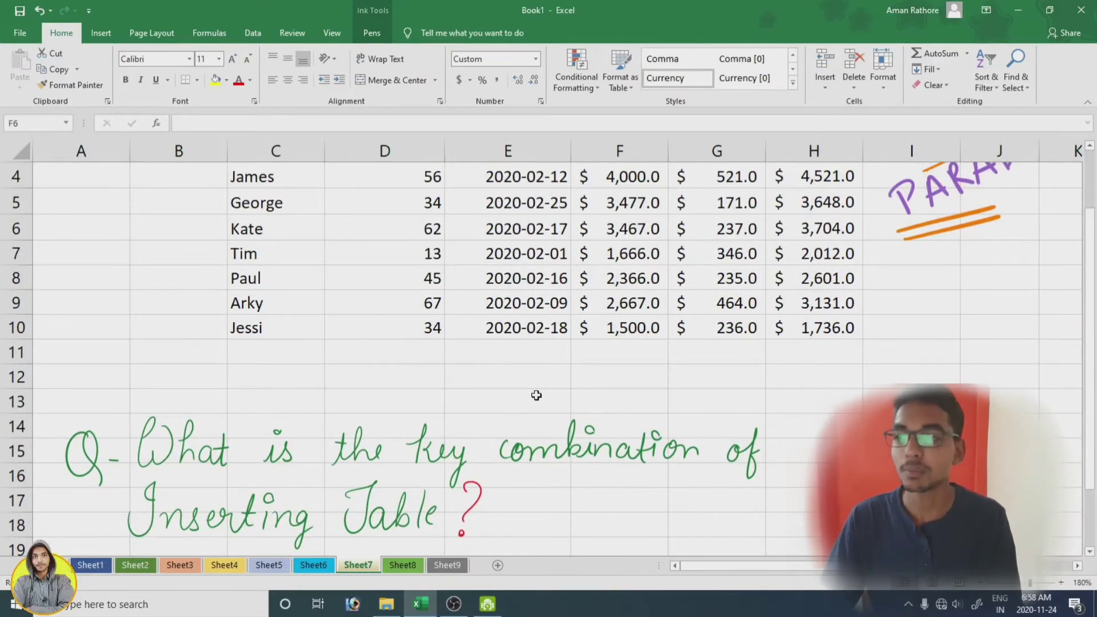
pyautogui.scroll(3, 550, 352)
pyautogui.hscroll(2, 550, 352)
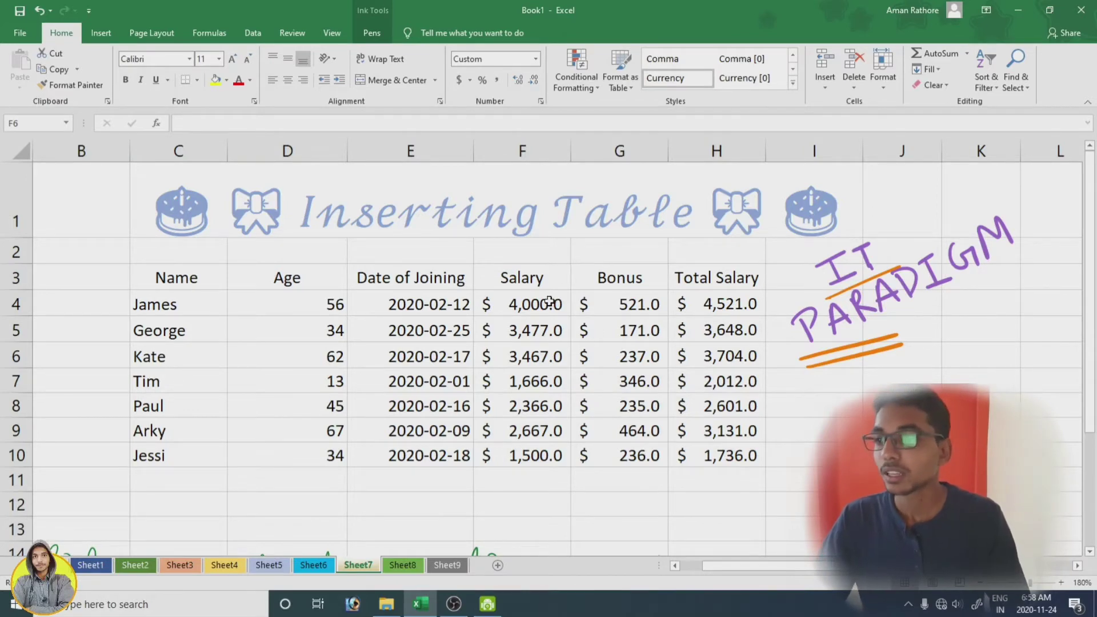
# - Convert the selected range C3:H10 into a table with headers, and undo the table creation
pyautogui.click(197, 269)
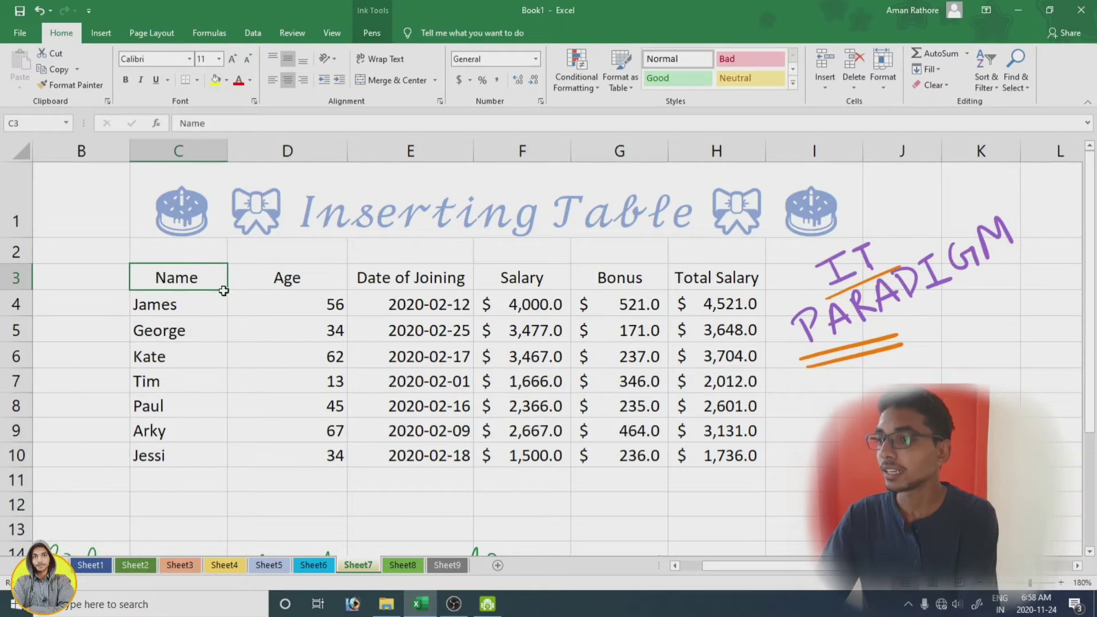
pyautogui.moveTo(223, 291); pyautogui.dragTo(718, 455)
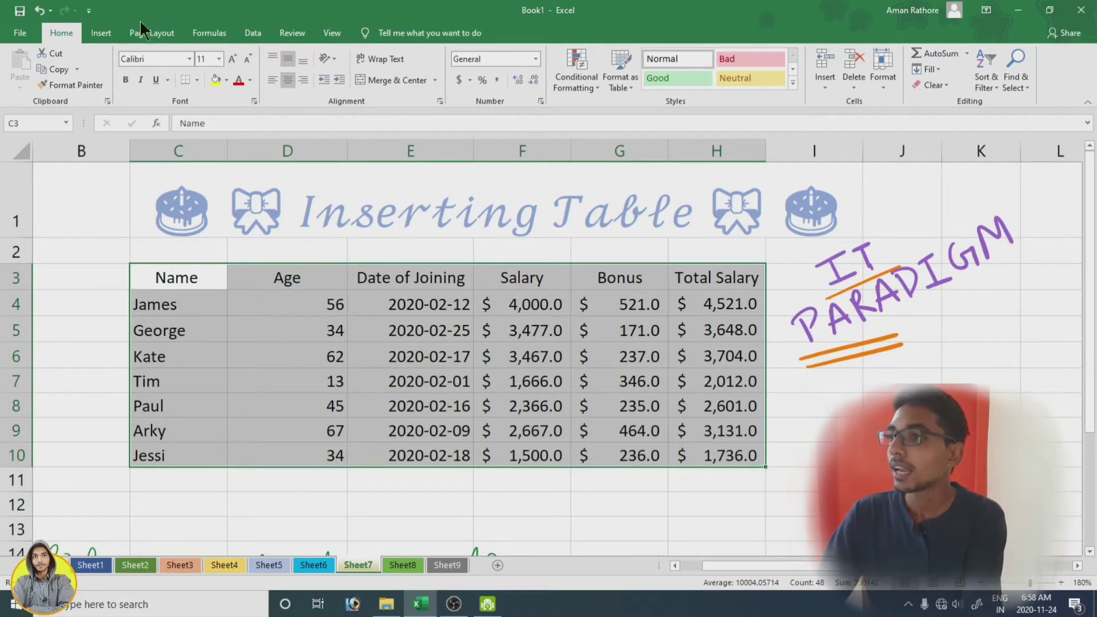
pyautogui.click(109, 33)
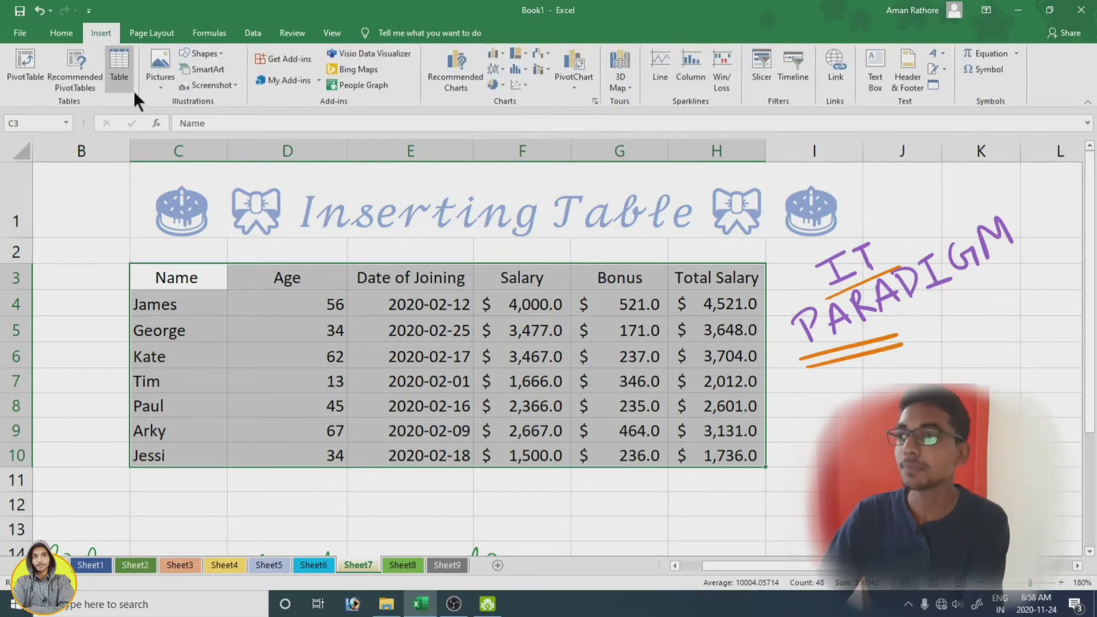
pyautogui.click(112, 68)
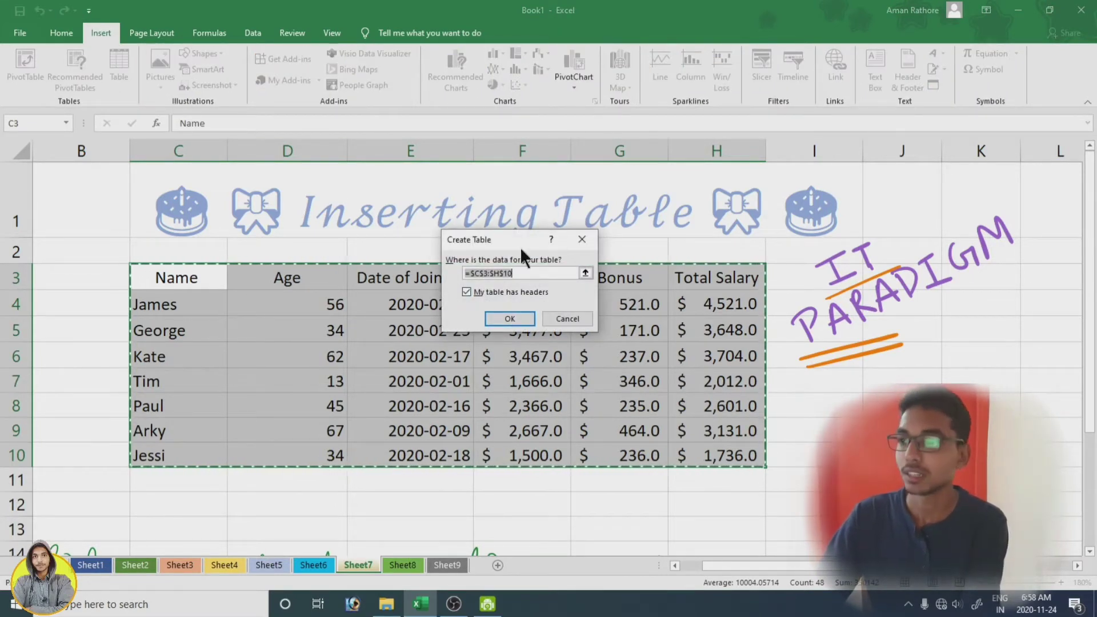
pyautogui.moveTo(518, 237); pyautogui.dragTo(458, 126)
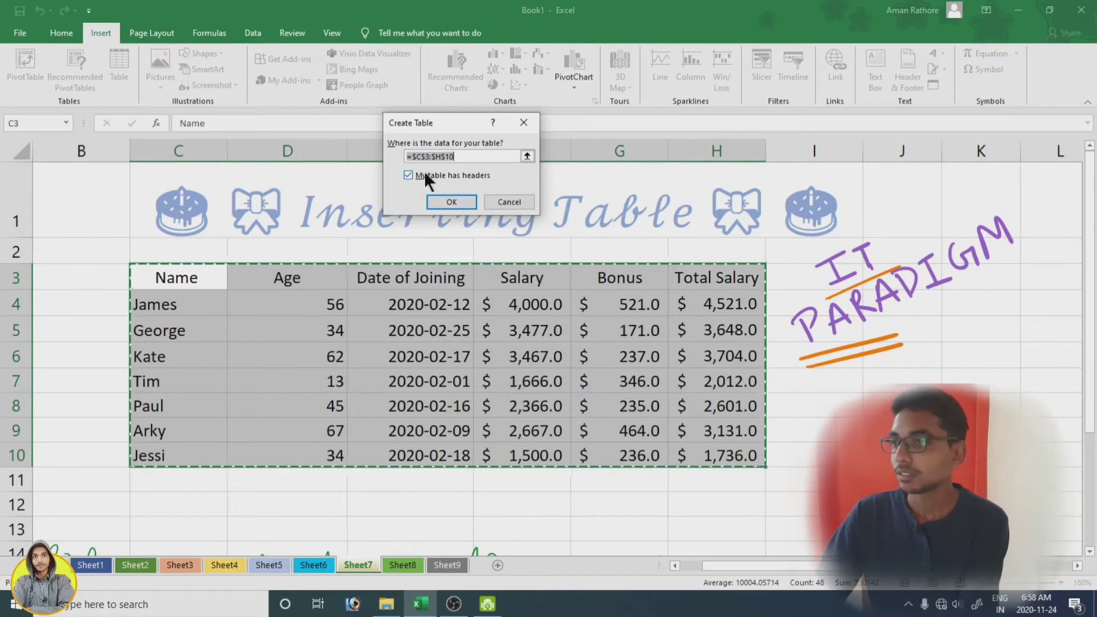
pyautogui.click(445, 197)
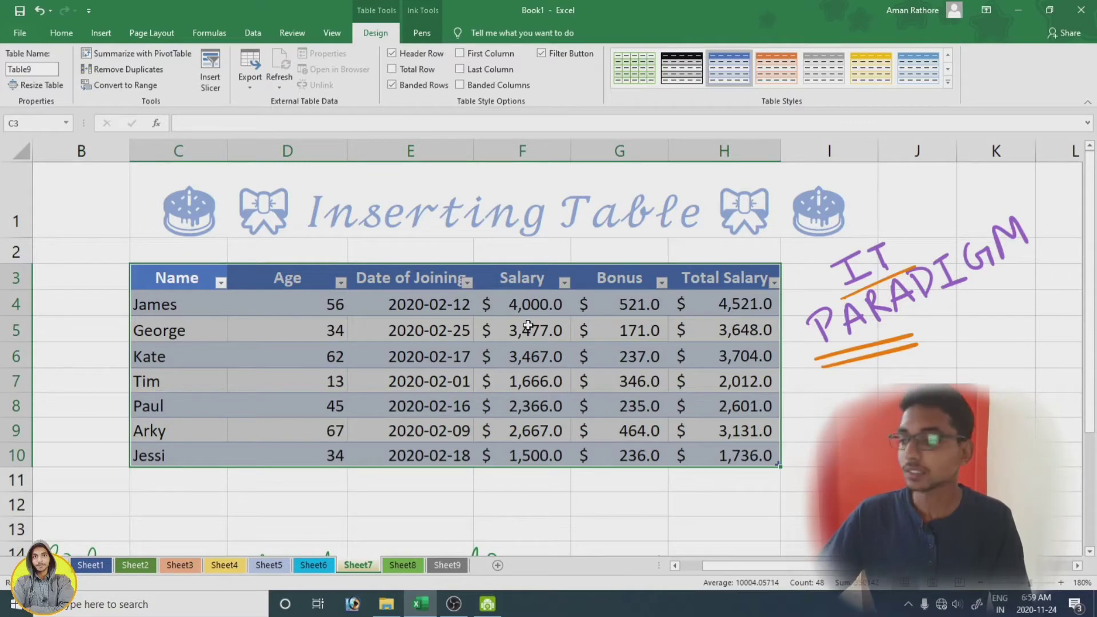
pyautogui.hotkey('ctrl', 'z')
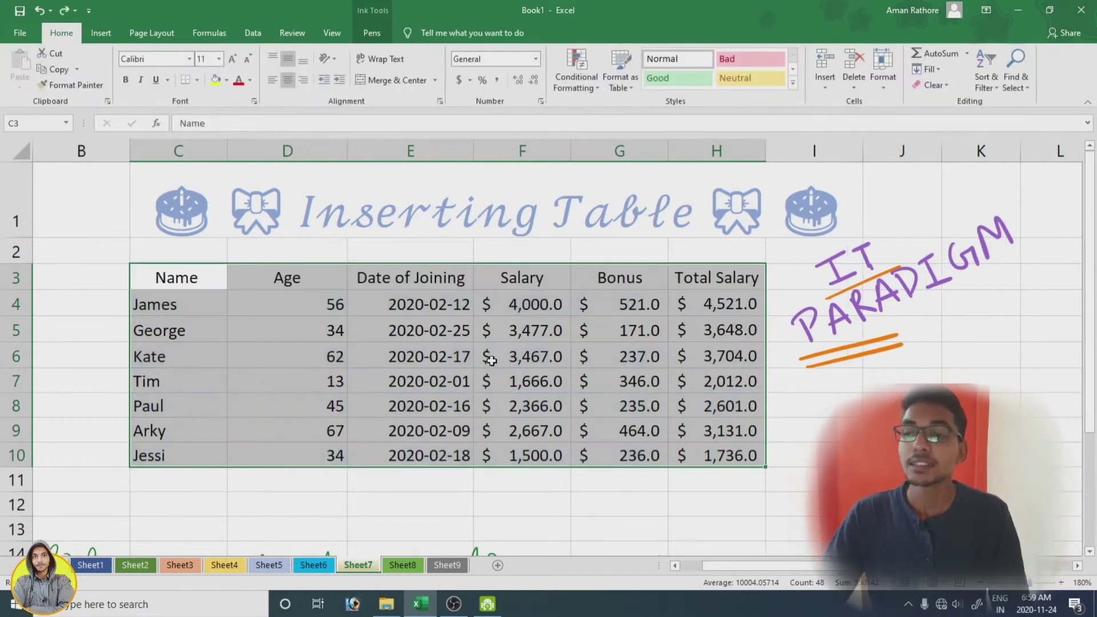
# - Create a table with headers from the single cell E5 using the proposed range C3:H10, and undo it
pyautogui.click(489, 360)
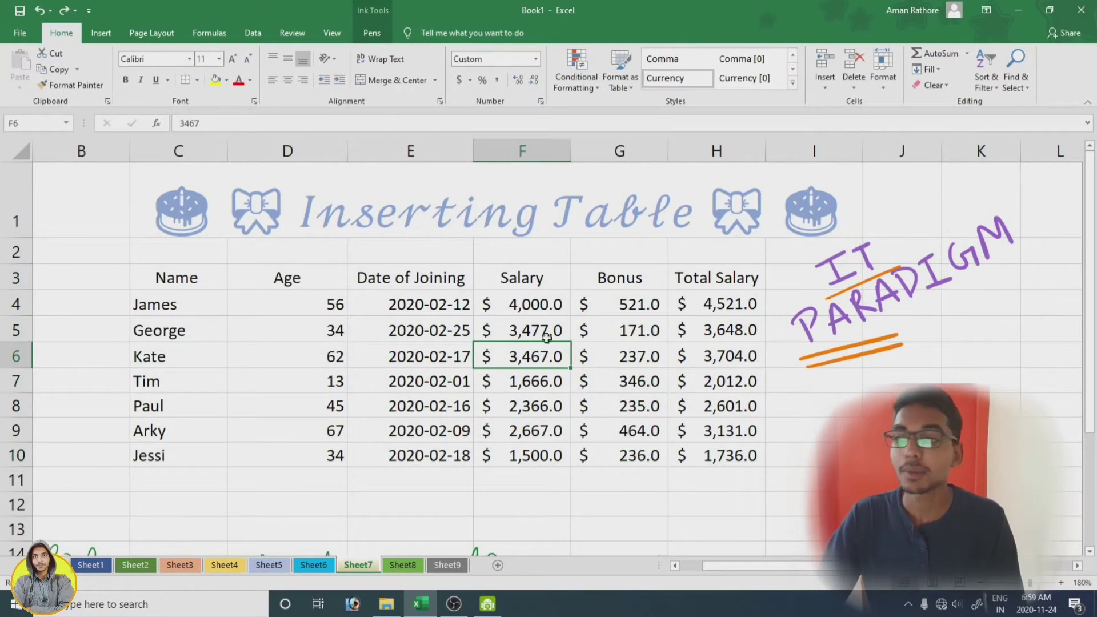
pyautogui.click(412, 336)
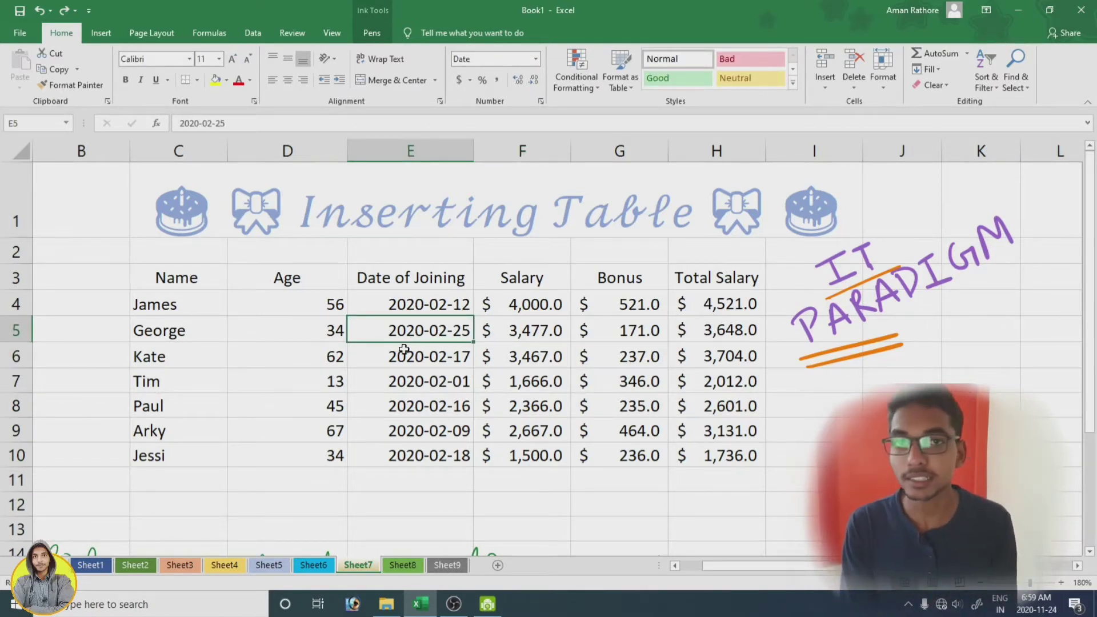
pyautogui.click(337, 327)
pyautogui.click(452, 329)
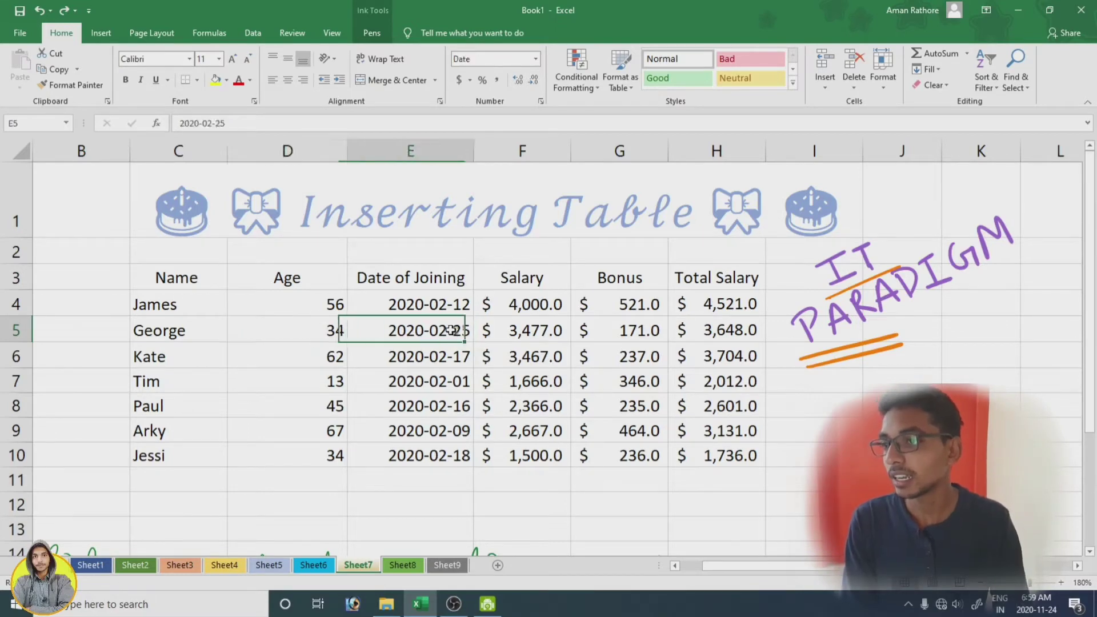
pyautogui.click(102, 35)
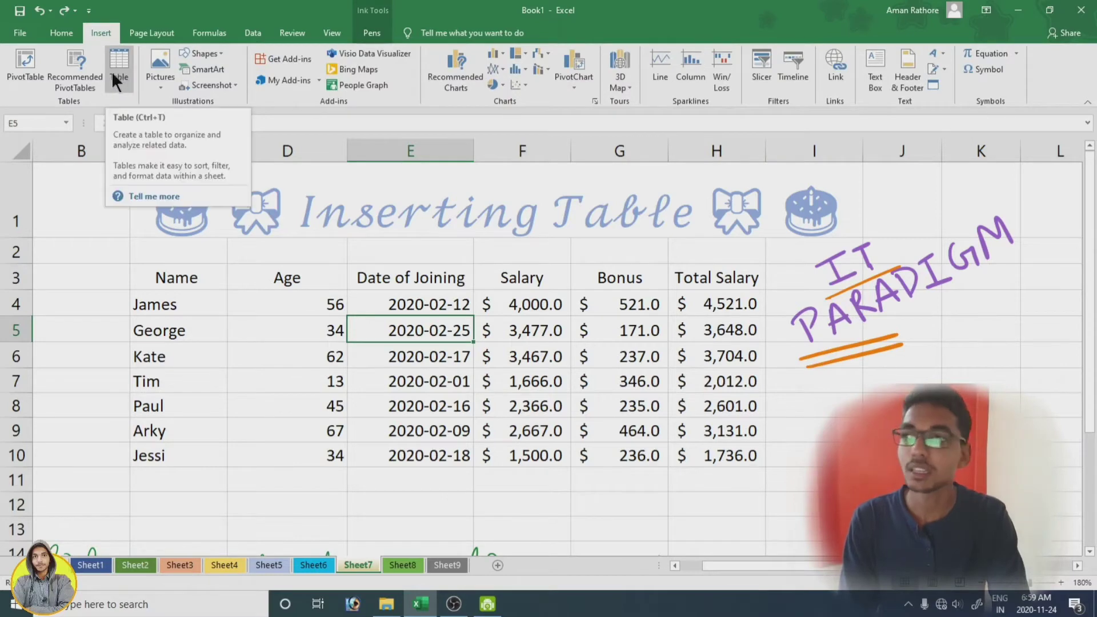
pyautogui.click(116, 70)
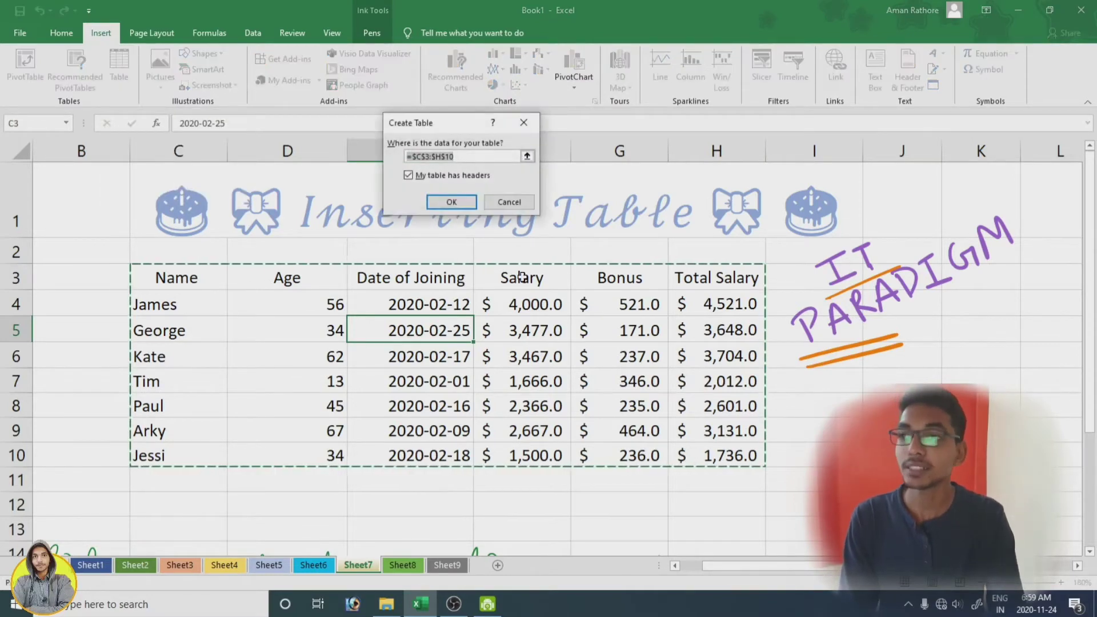
pyautogui.click(449, 198)
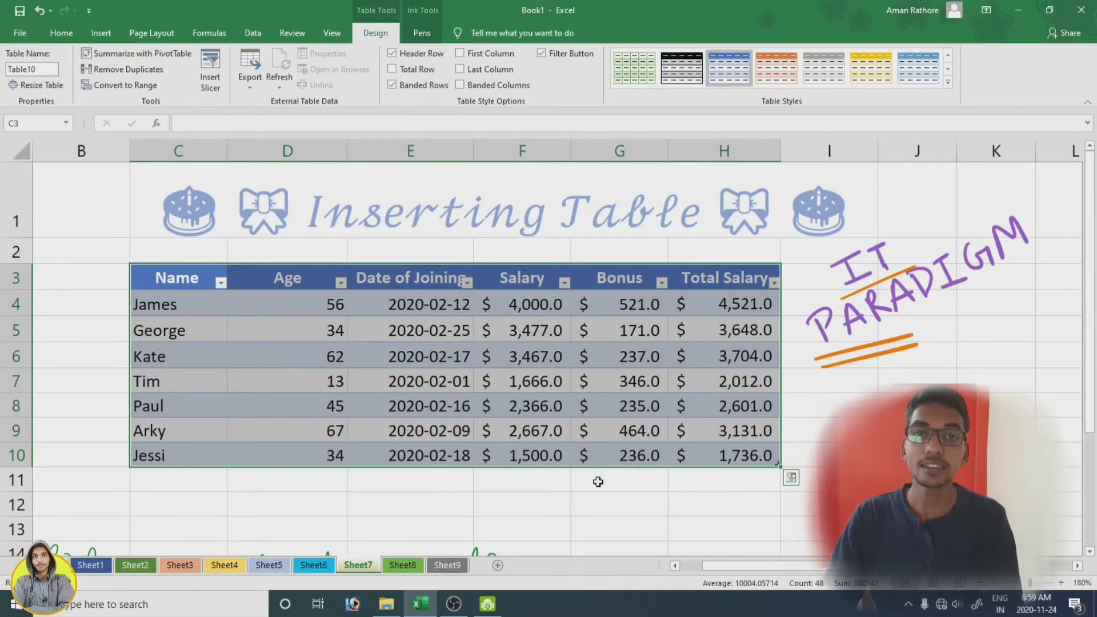
pyautogui.hotkey('ctrl', 'z')
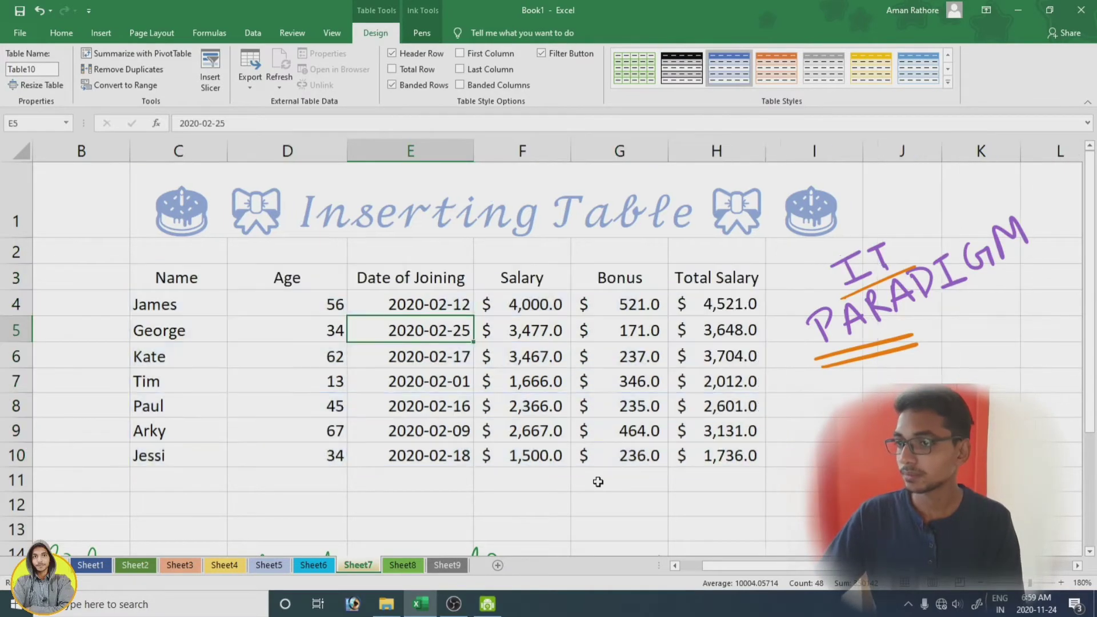
# - Create a table with headers over C3:H10 from a single cell in the Date of Joining column
pyautogui.click(509, 378)
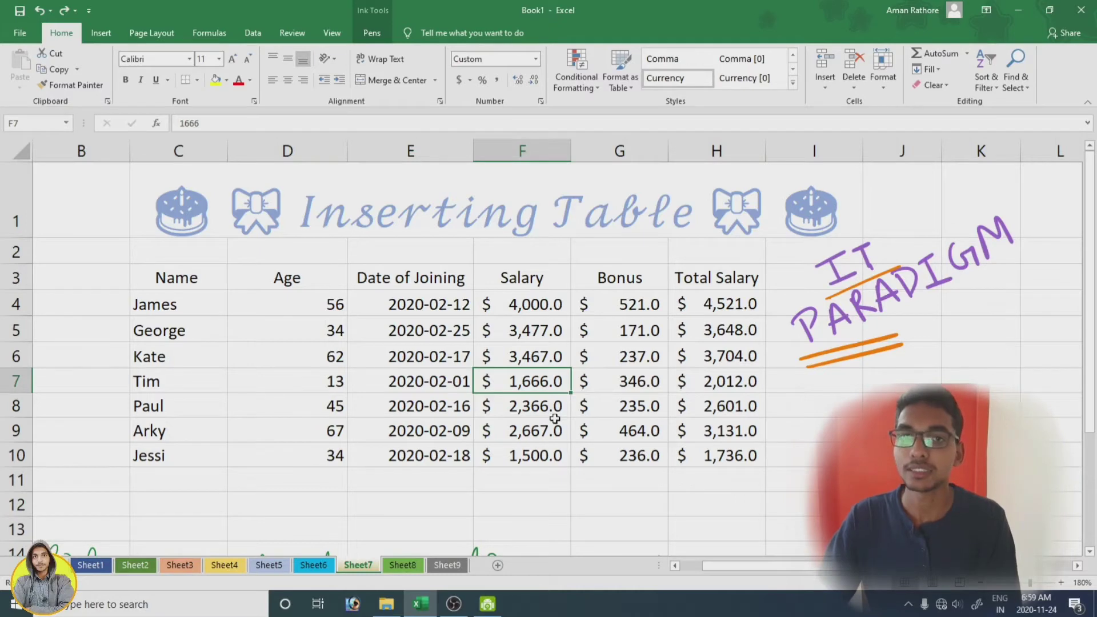
pyautogui.scroll(-2, 493, 470)
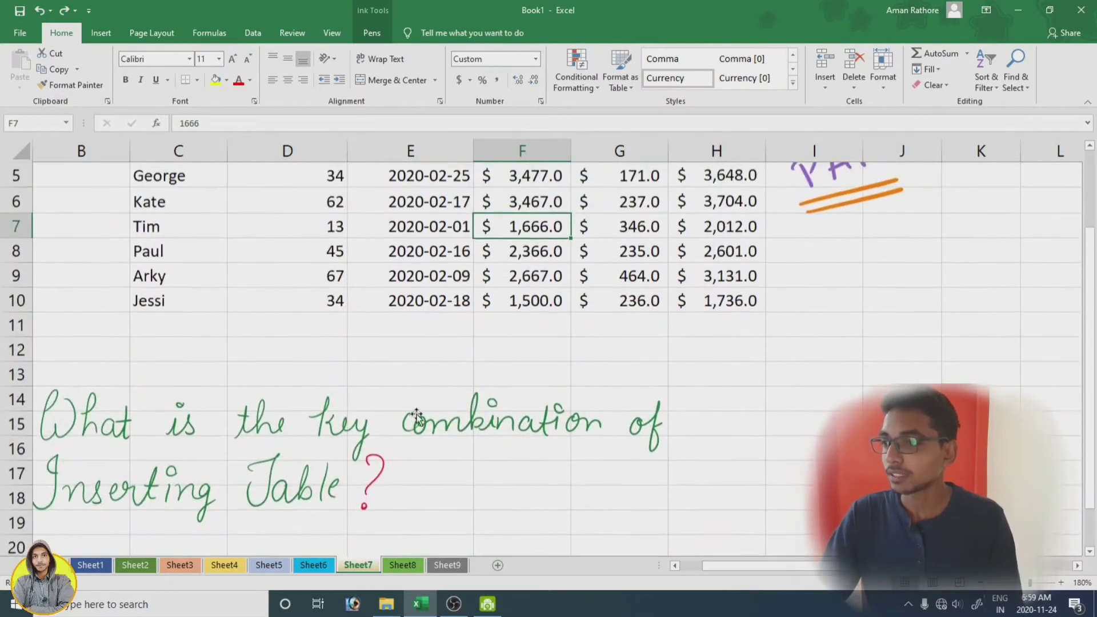
pyautogui.scroll(1, 475, 437)
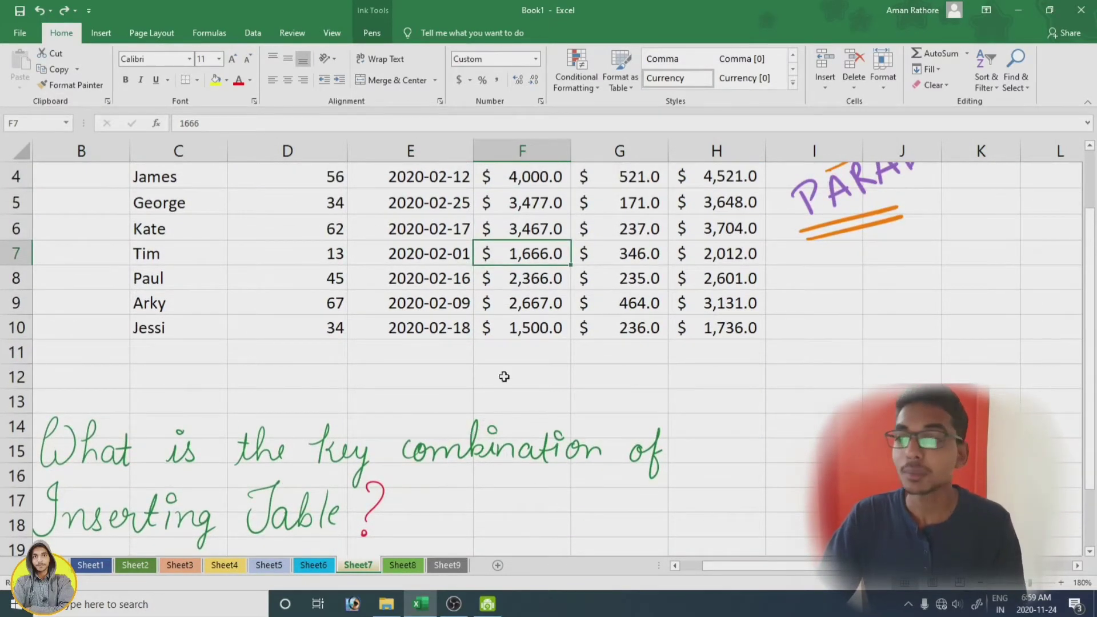
pyautogui.scroll(1, 503, 375)
pyautogui.click(456, 381)
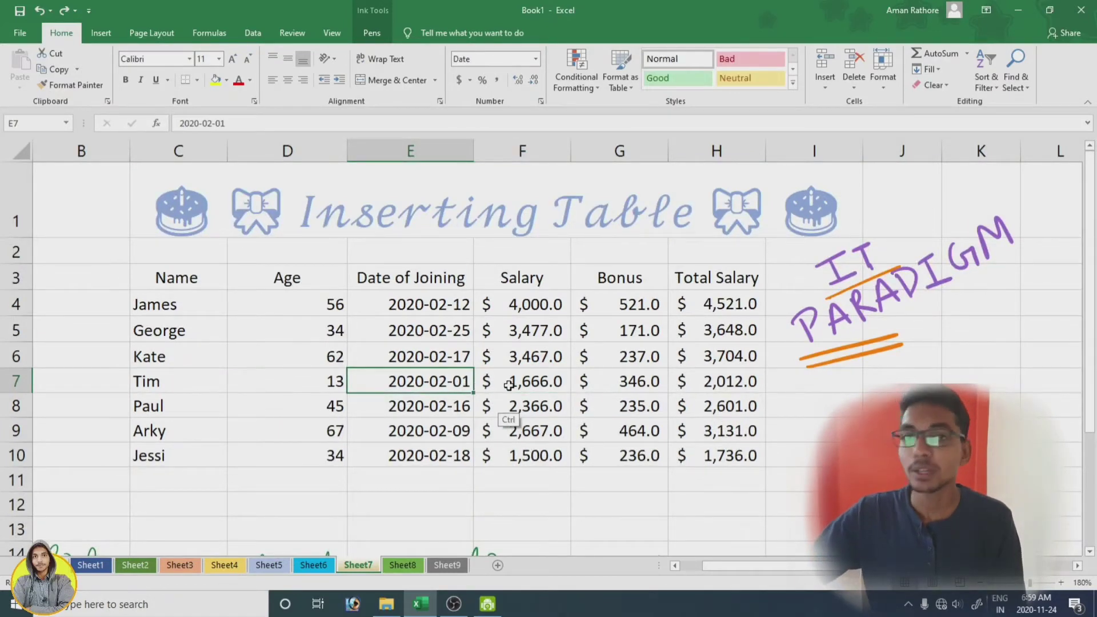
pyautogui.hotkey('ctrl', 't')
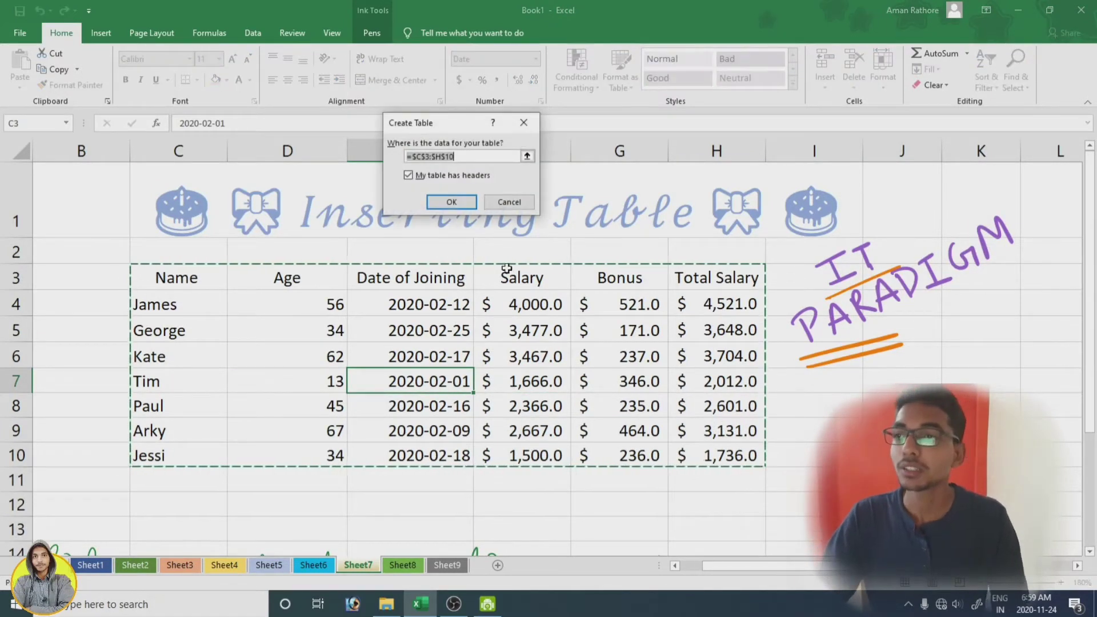
pyautogui.moveTo(462, 127); pyautogui.dragTo(491, 134)
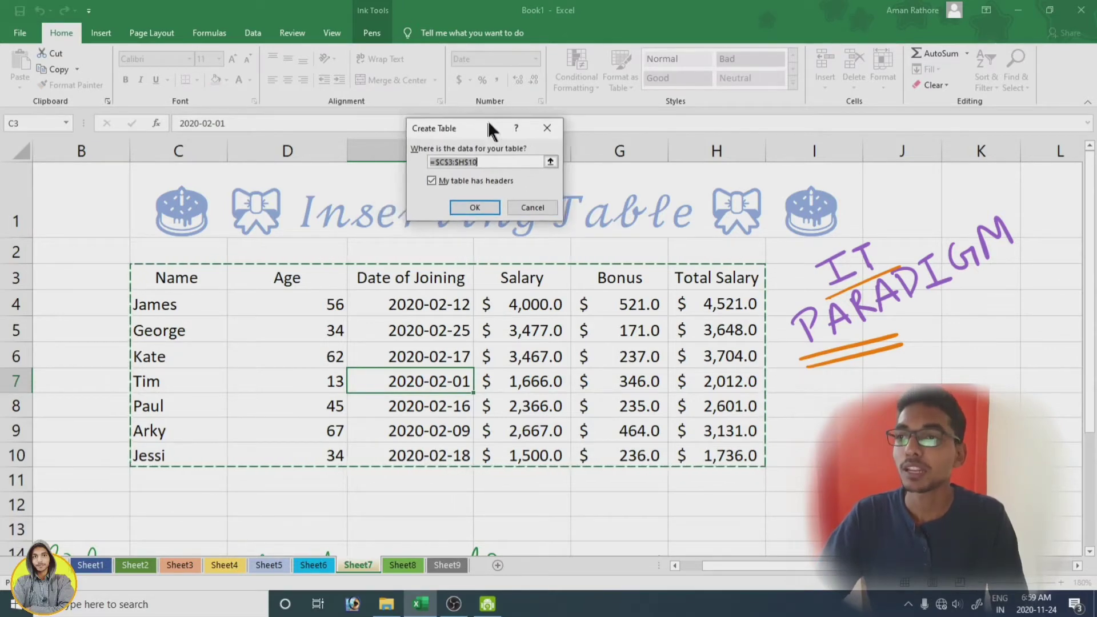
pyautogui.click(481, 207)
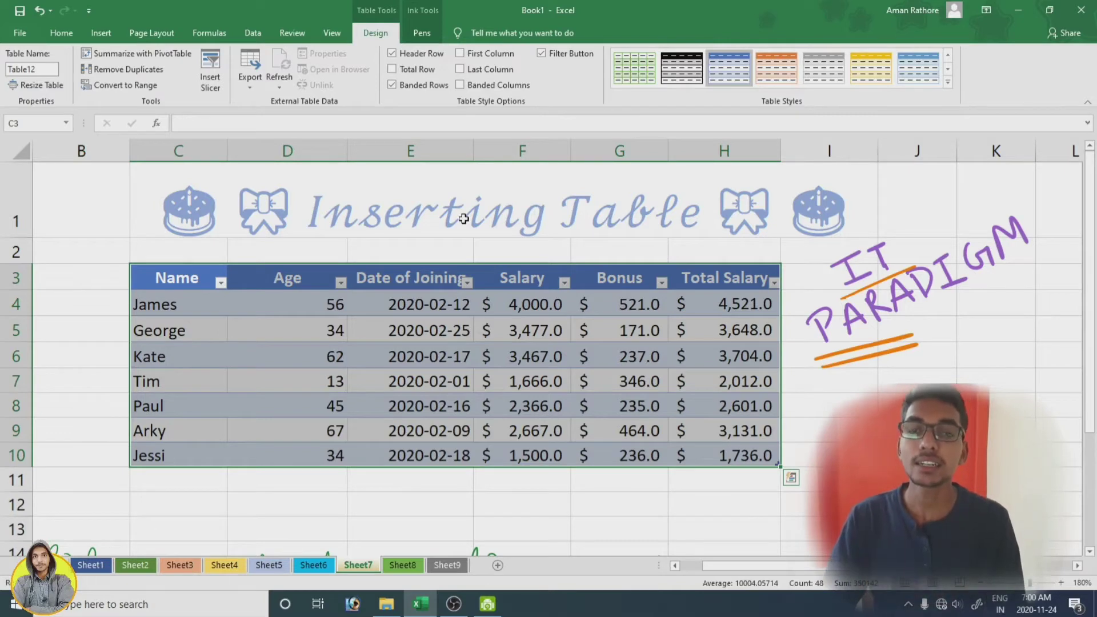
# - Apply the dark table style with a green header and light blue banding, and turn the header row off and on again
pyautogui.click(411, 359)
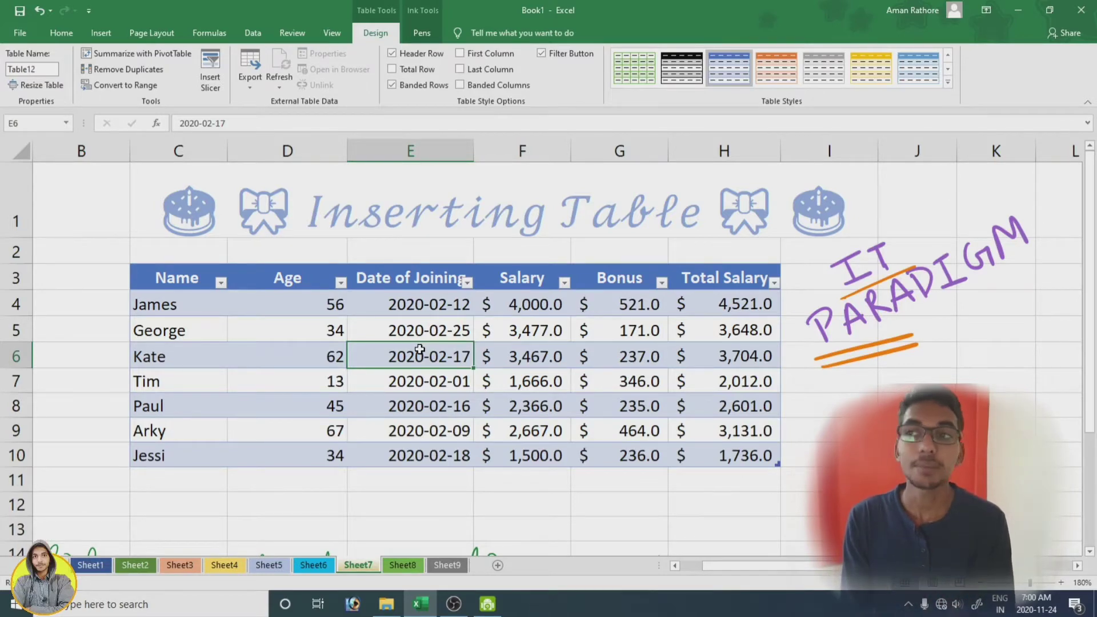
pyautogui.click(403, 403)
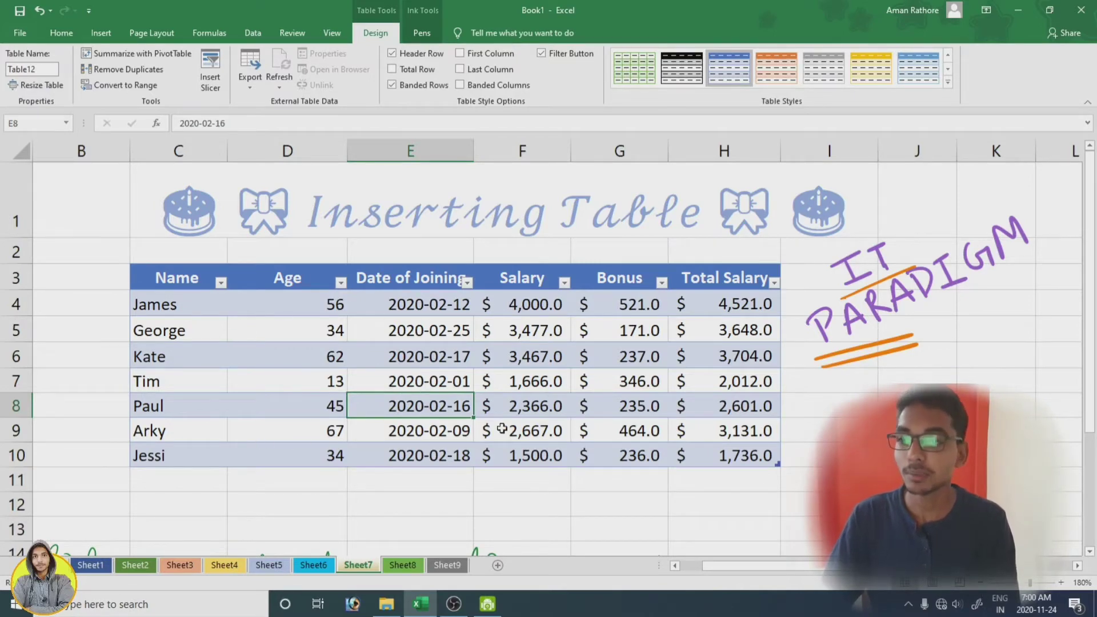
pyautogui.click(431, 373)
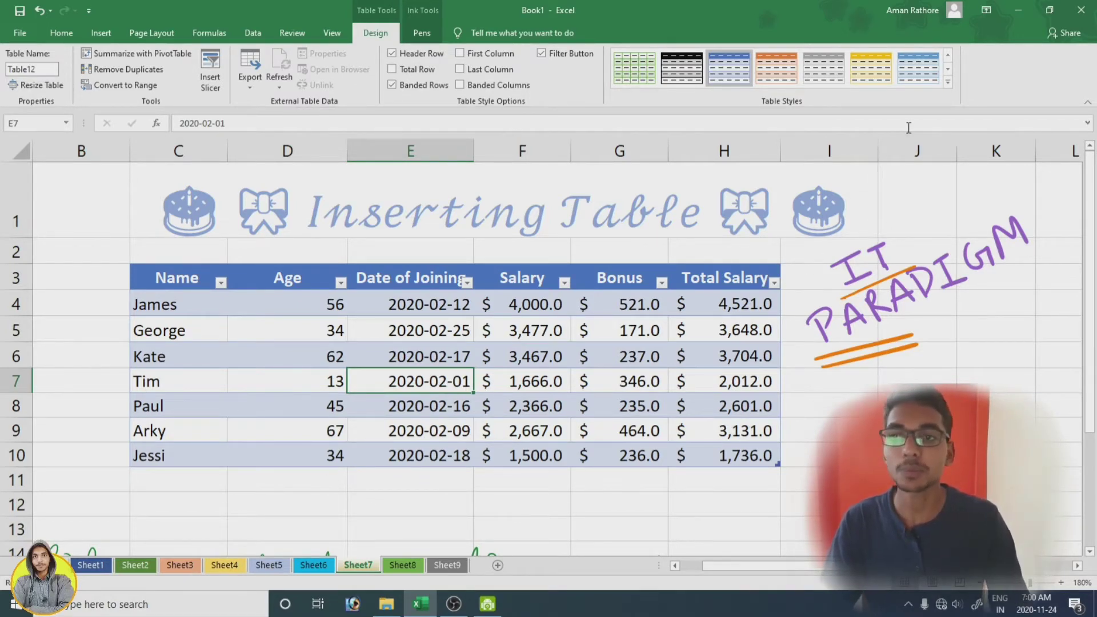
pyautogui.click(949, 83)
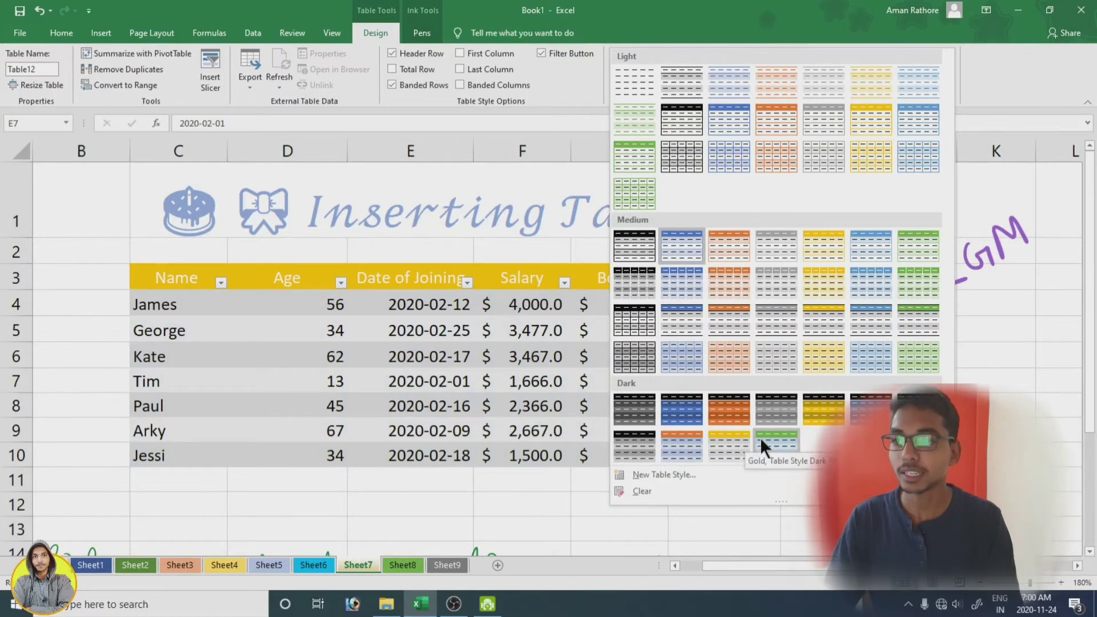
pyautogui.click(775, 442)
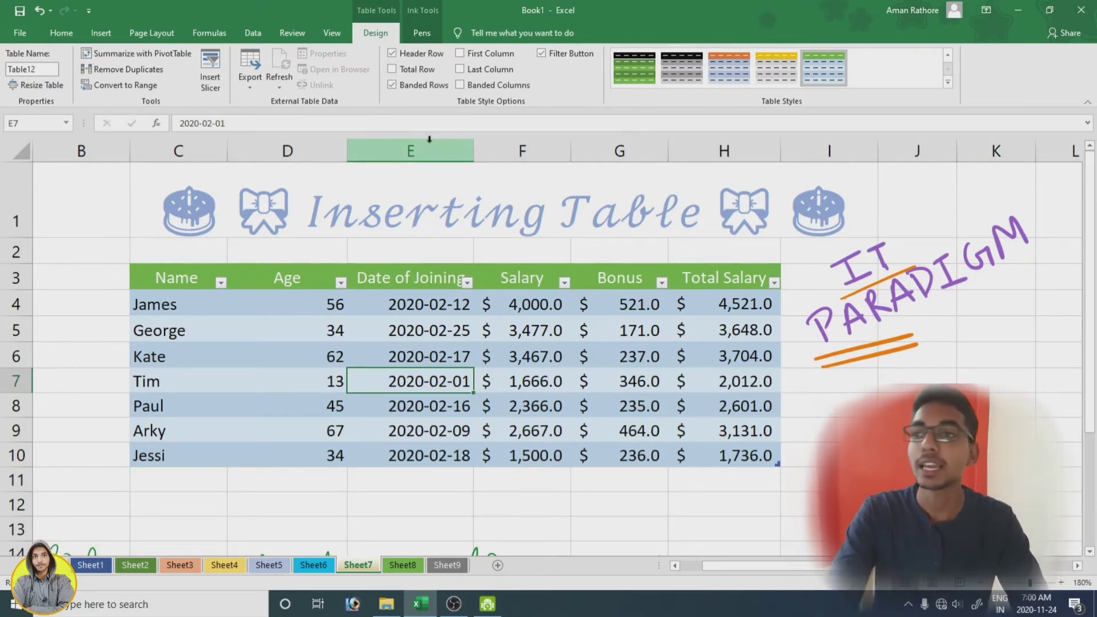
pyautogui.click(392, 52)
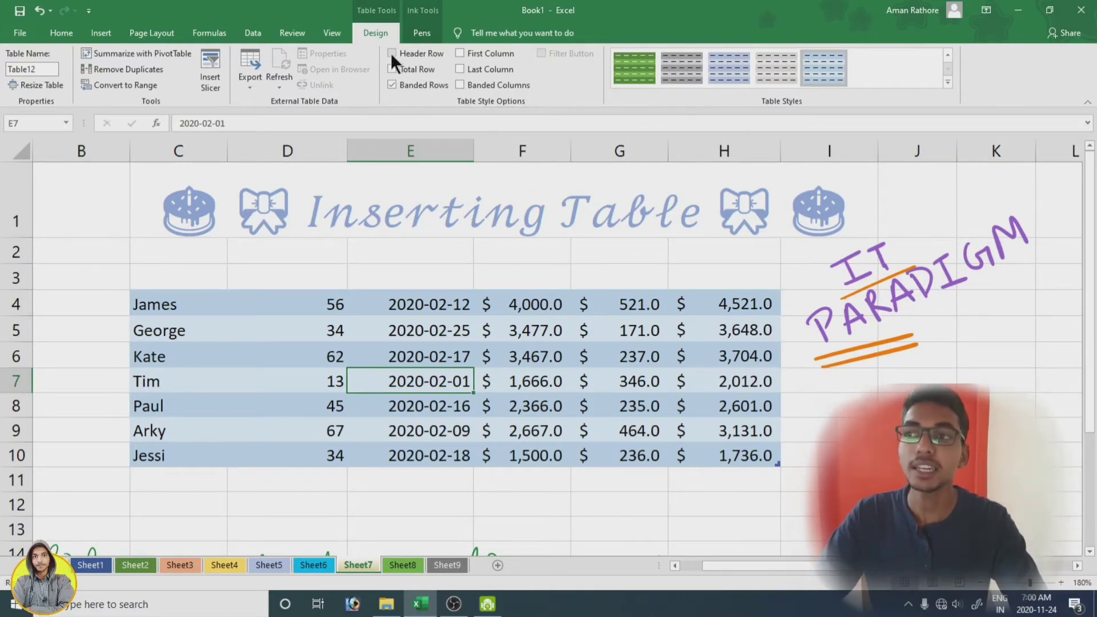
pyautogui.click(392, 52)
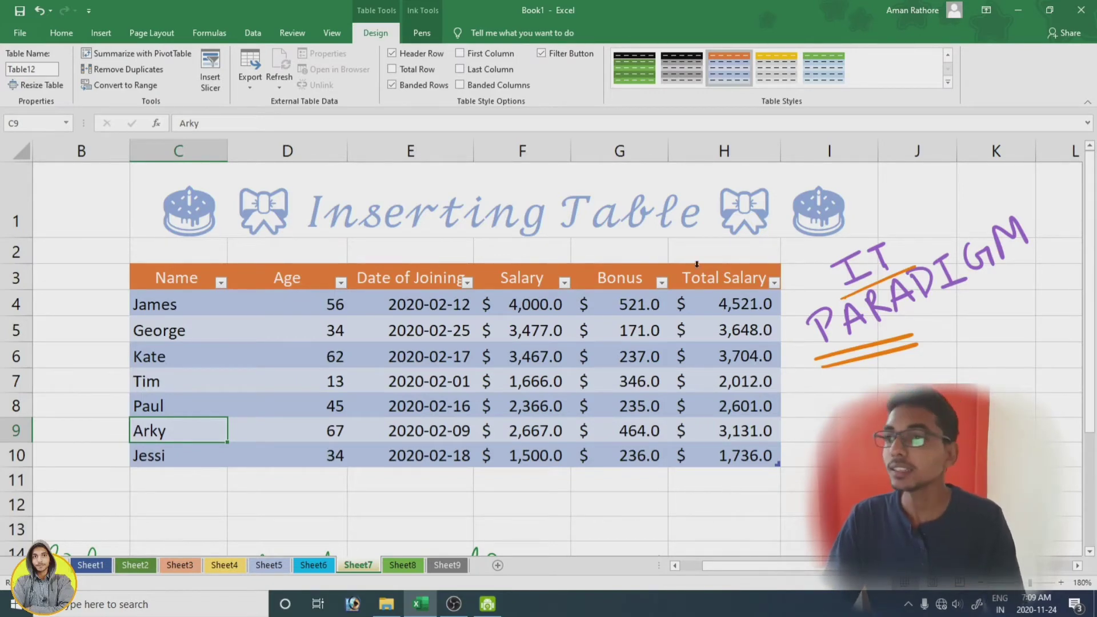
# - Add a total row to the table and select its Total Salary cell, H11
pyautogui.click(392, 68)
pyautogui.scroll(-1, 749, 461)
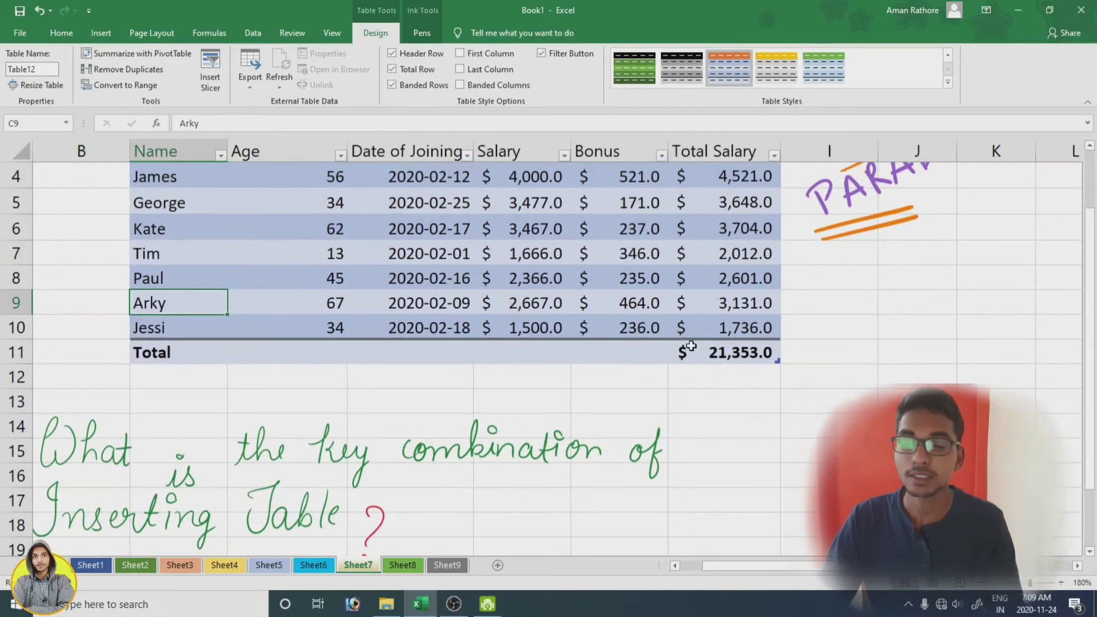
pyautogui.scroll(1, 687, 352)
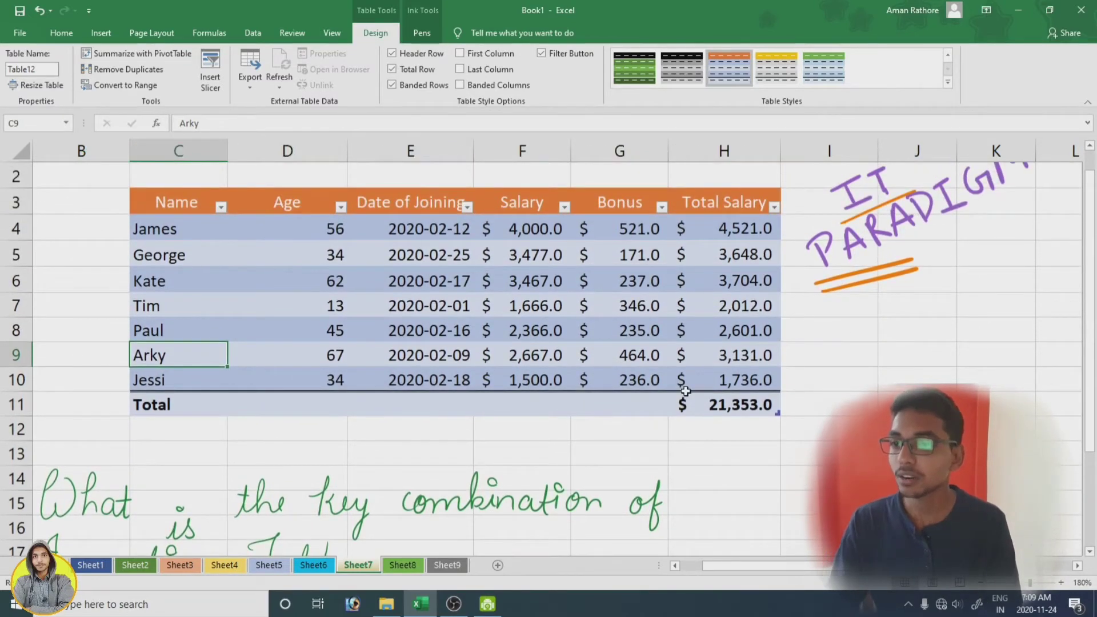
pyautogui.click(719, 409)
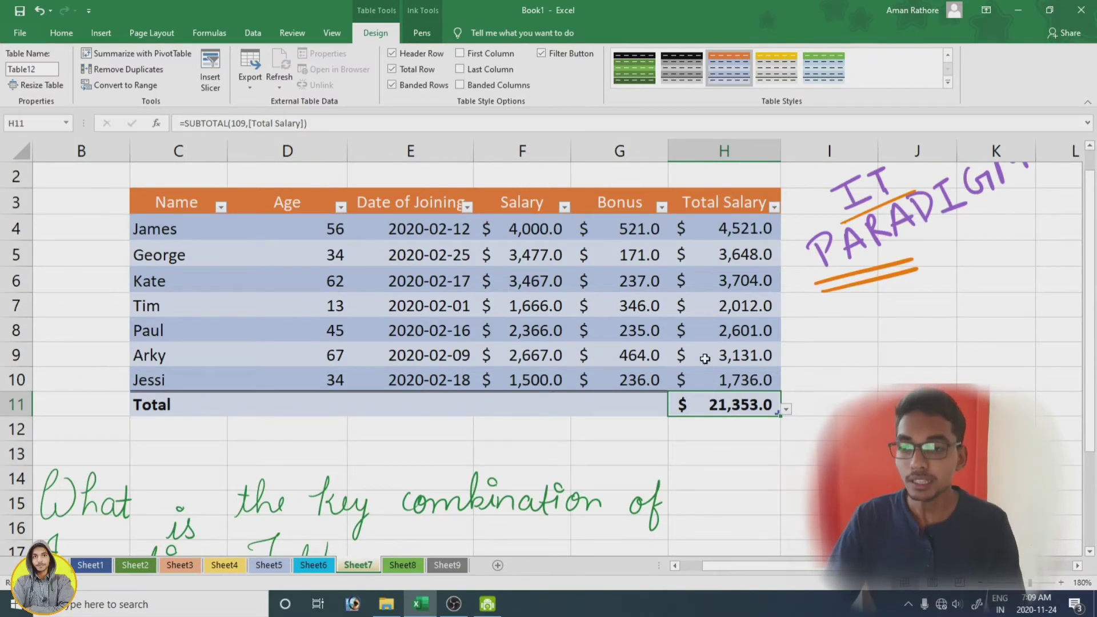
# - Choose Sum as the total row function for the Total Salary column in cell H11
pyautogui.scroll(-1, 786, 409)
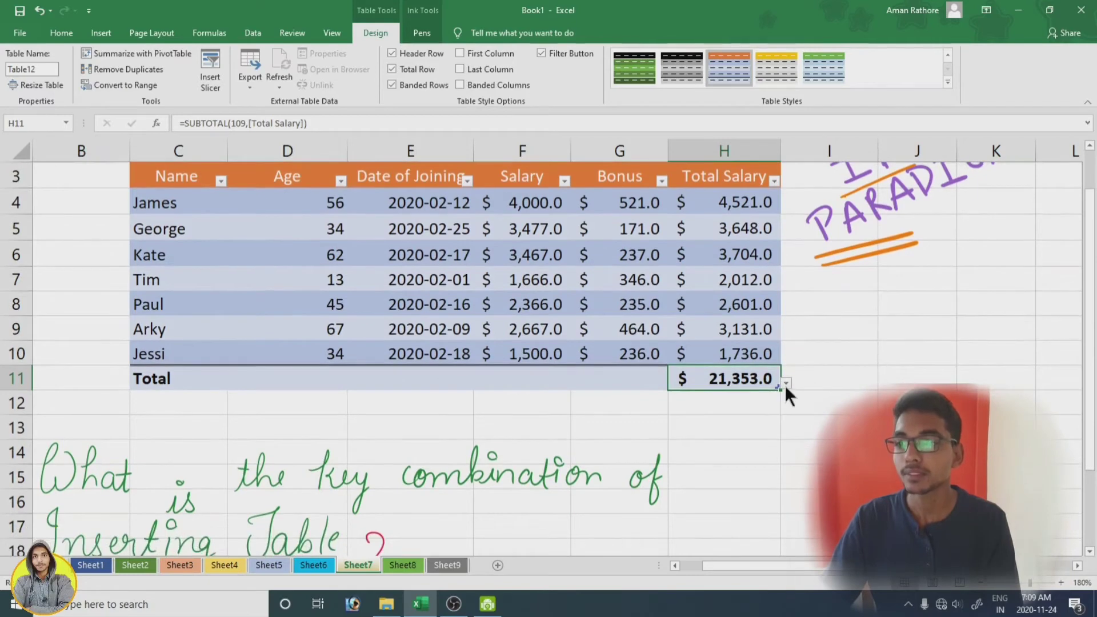
pyautogui.click(787, 384)
pyautogui.scroll(-1, 732, 345)
pyautogui.scroll(-1, 743, 354)
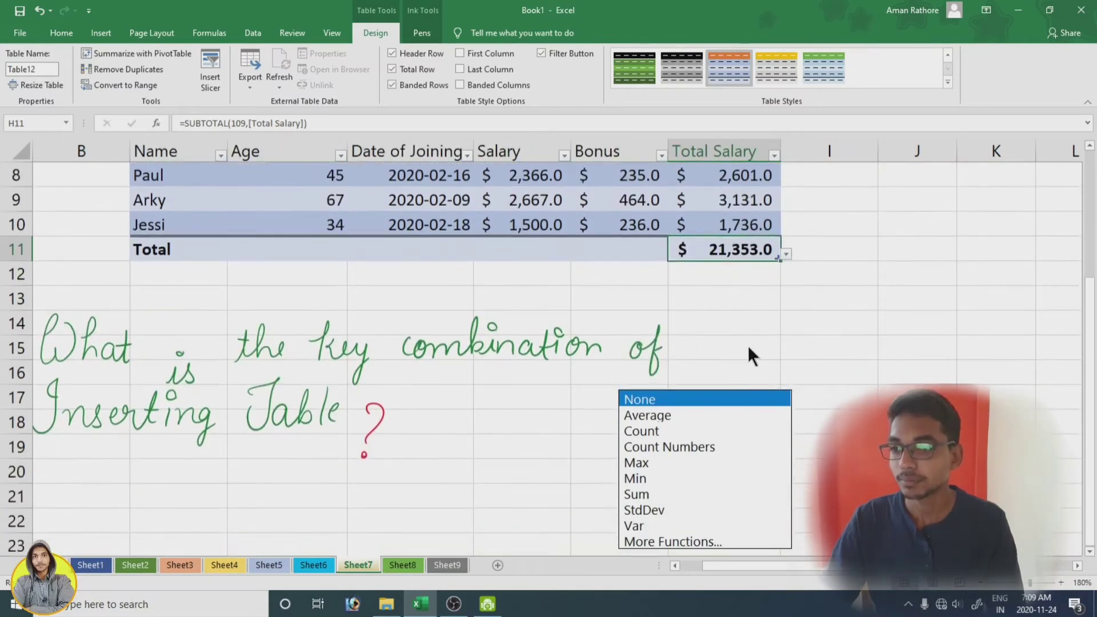
pyautogui.click(787, 253)
pyautogui.click(787, 254)
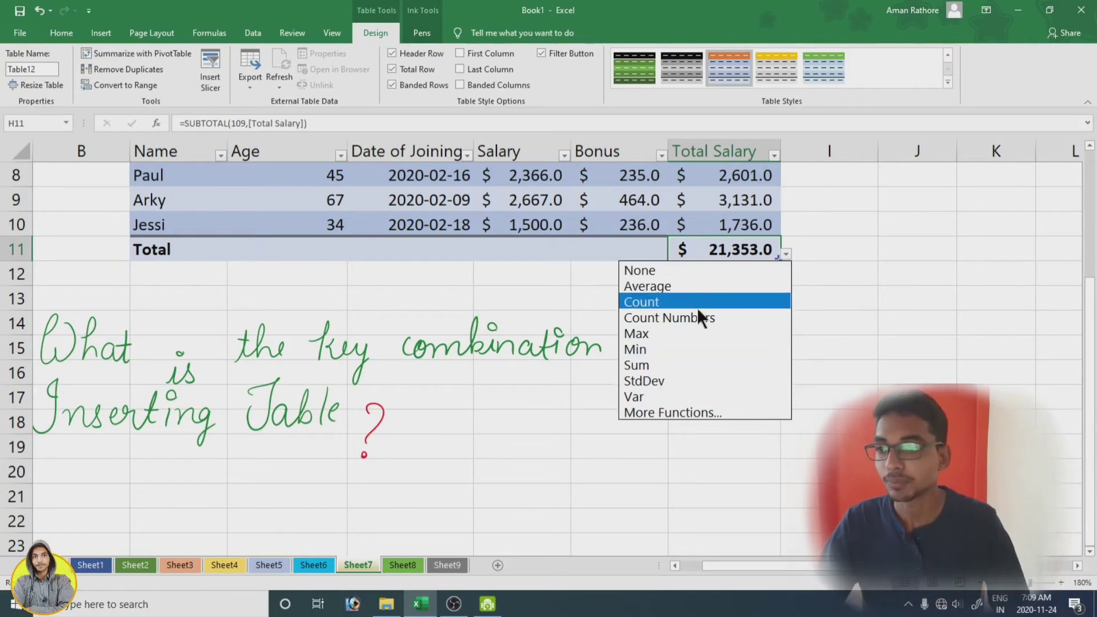
pyautogui.click(639, 365)
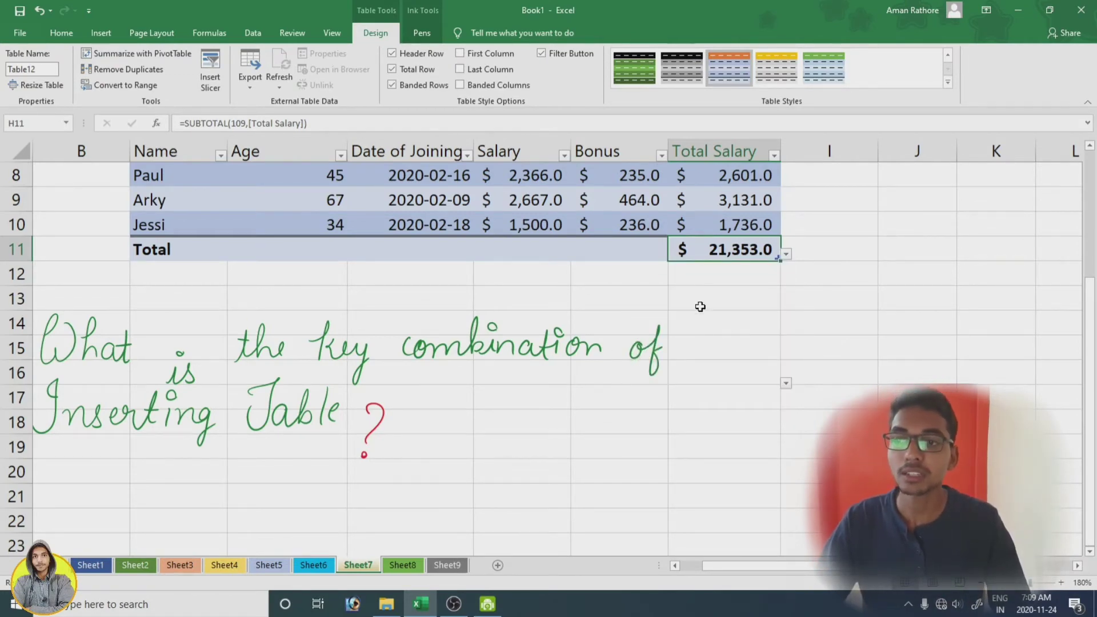
# - Fill the total formula from H11 across the Bonus and Salary columns of the total row, G11 and F11
pyautogui.scroll(2, 714, 334)
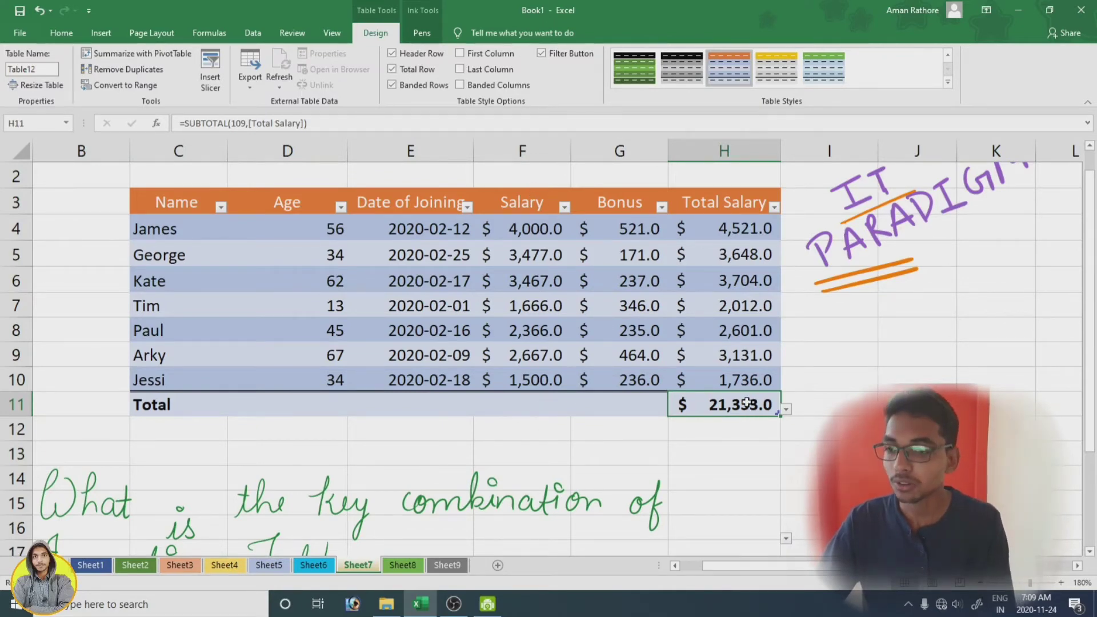
pyautogui.click(727, 430)
pyautogui.click(746, 407)
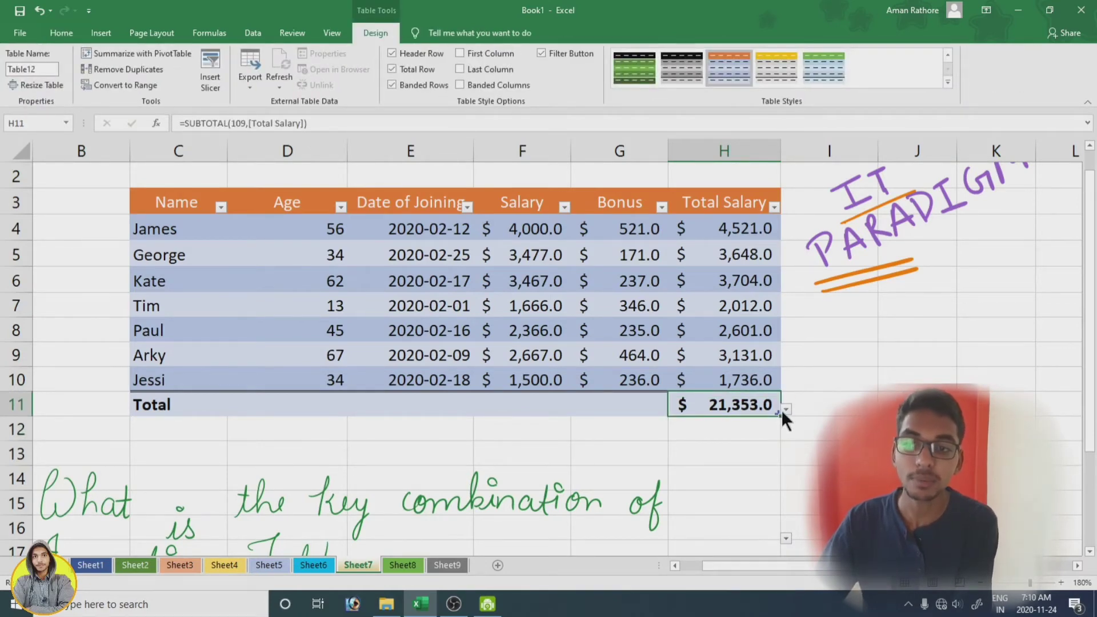
pyautogui.moveTo(782, 418); pyautogui.dragTo(774, 418)
pyautogui.moveTo(663, 414); pyautogui.dragTo(501, 424)
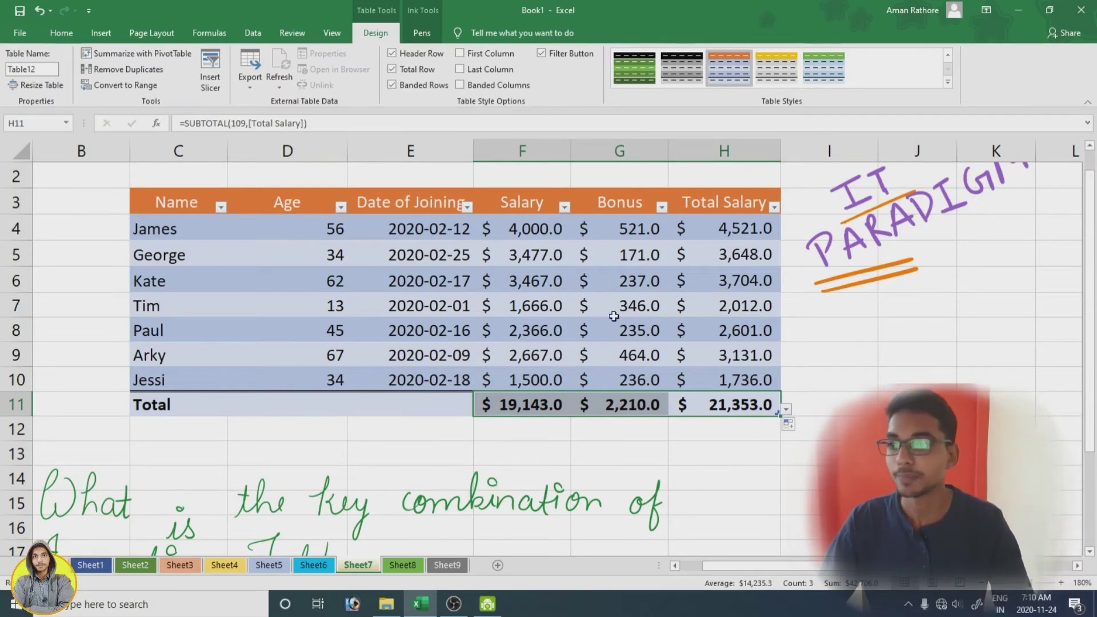
# - Toggle the table's banded rows, leaving them off, and turn on the first column emphasis
pyautogui.scroll(1, 555, 180)
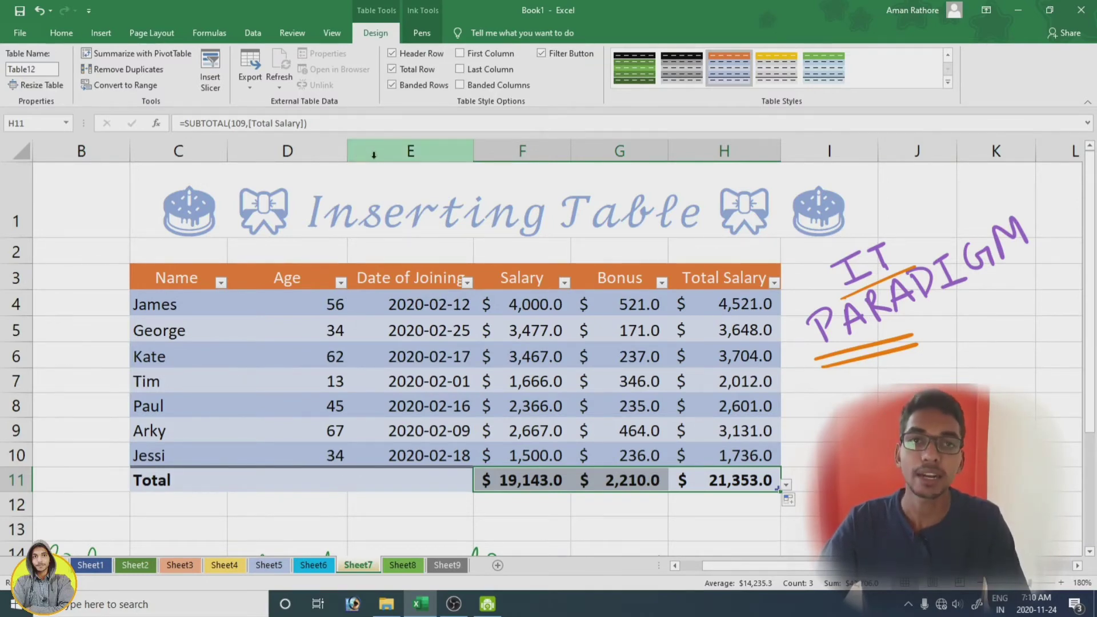
pyautogui.click(395, 83)
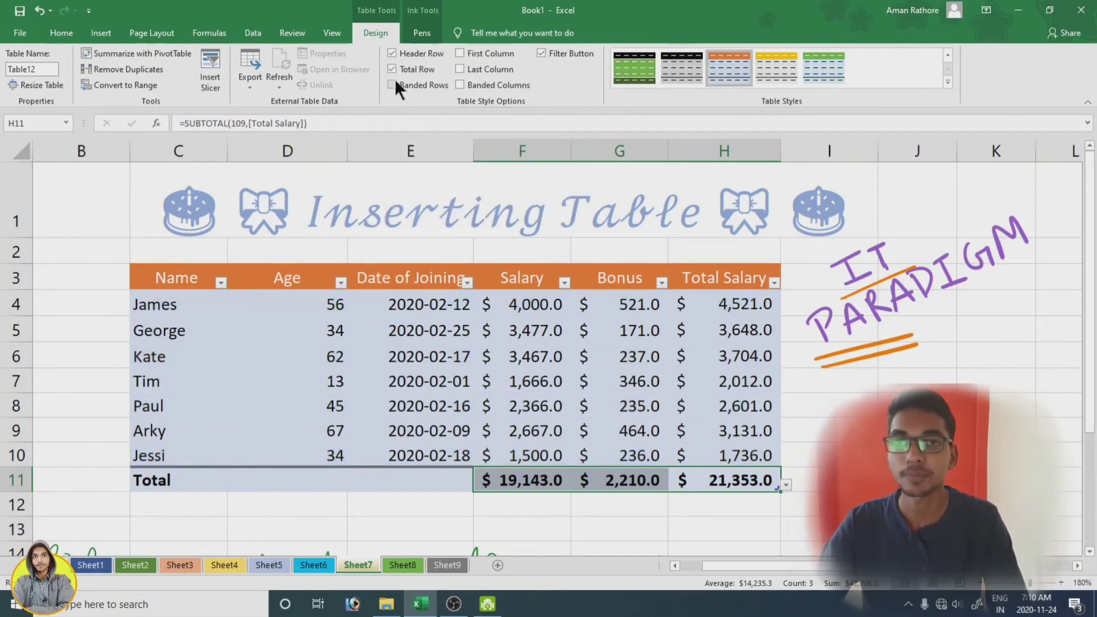
pyautogui.click(392, 84)
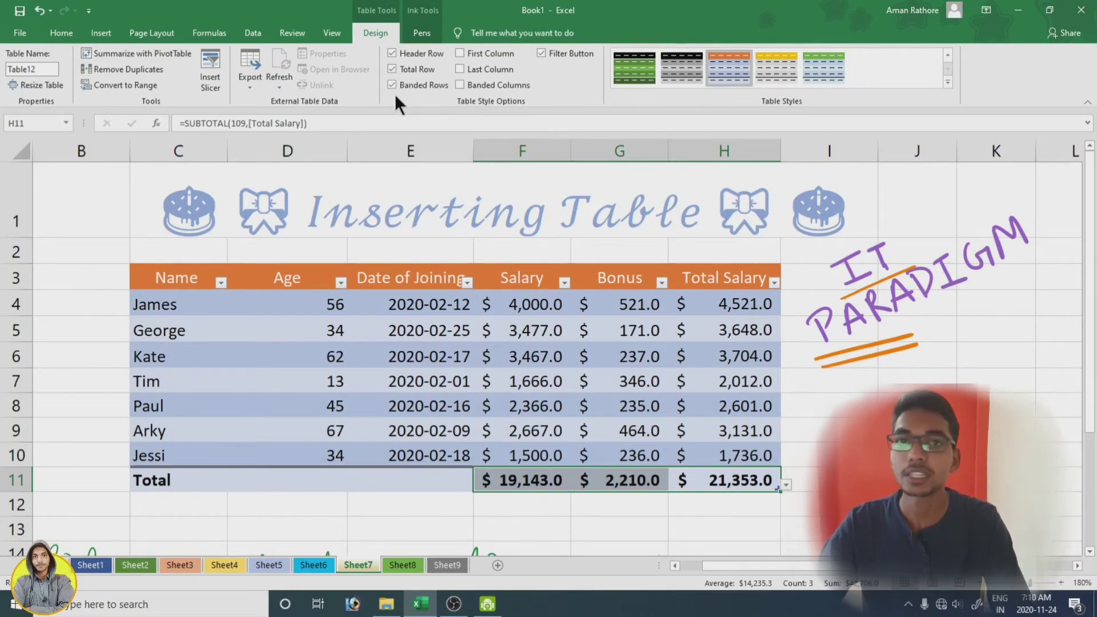
pyautogui.click(392, 85)
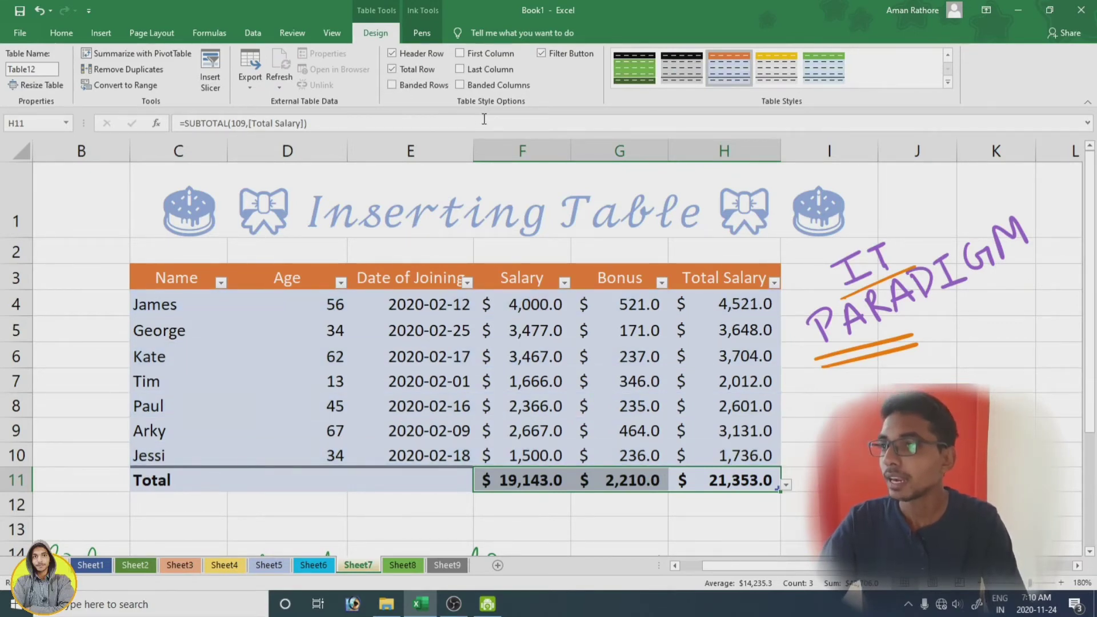
pyautogui.click(459, 53)
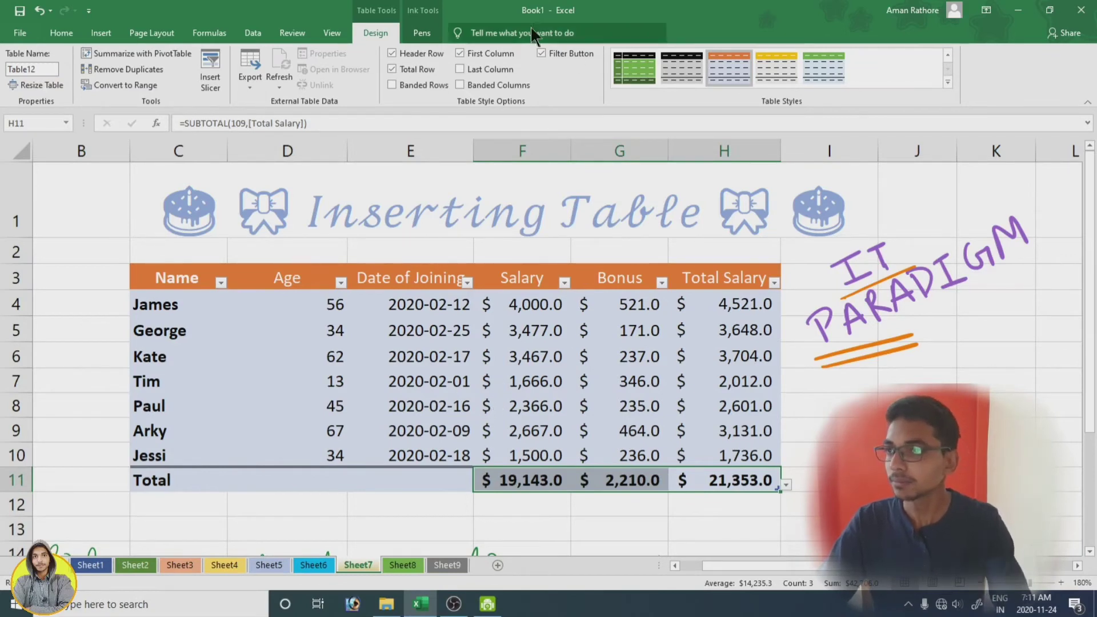
# - Erase the handwritten IT PARADIGM ink and its underlines beside the table, and return to the table design options
pyautogui.click(426, 33)
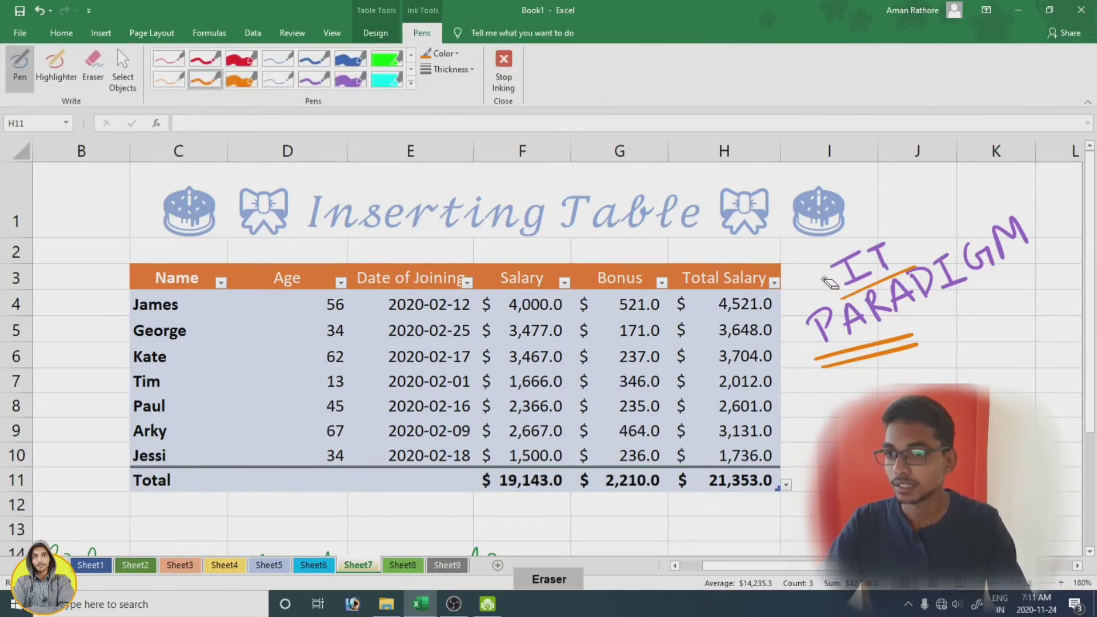
pyautogui.moveTo(879, 261)
pyautogui.mouseDown()
pyautogui.moveTo(825, 279)
pyautogui.moveTo(832, 296)
pyautogui.moveTo(840, 264)
pyautogui.moveTo(906, 287)
pyautogui.moveTo(907, 303)
pyautogui.mouseUp()
pyautogui.moveTo(840, 307)
pyautogui.mouseDown()
pyautogui.moveTo(963, 277)
pyautogui.moveTo(866, 365)
pyautogui.mouseUp()
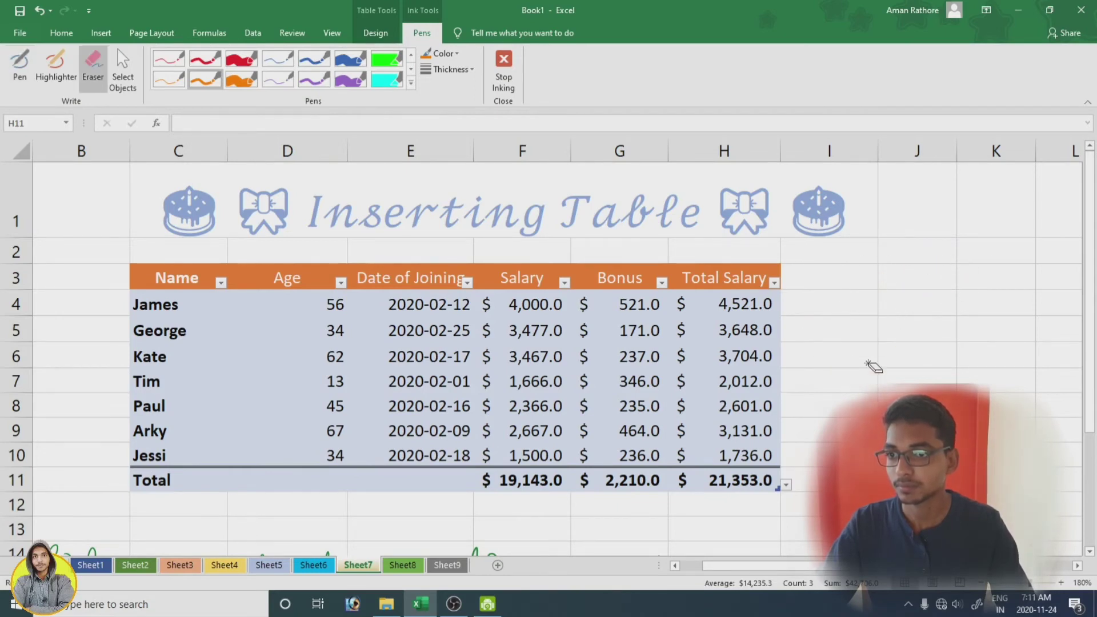
pyautogui.click(61, 32)
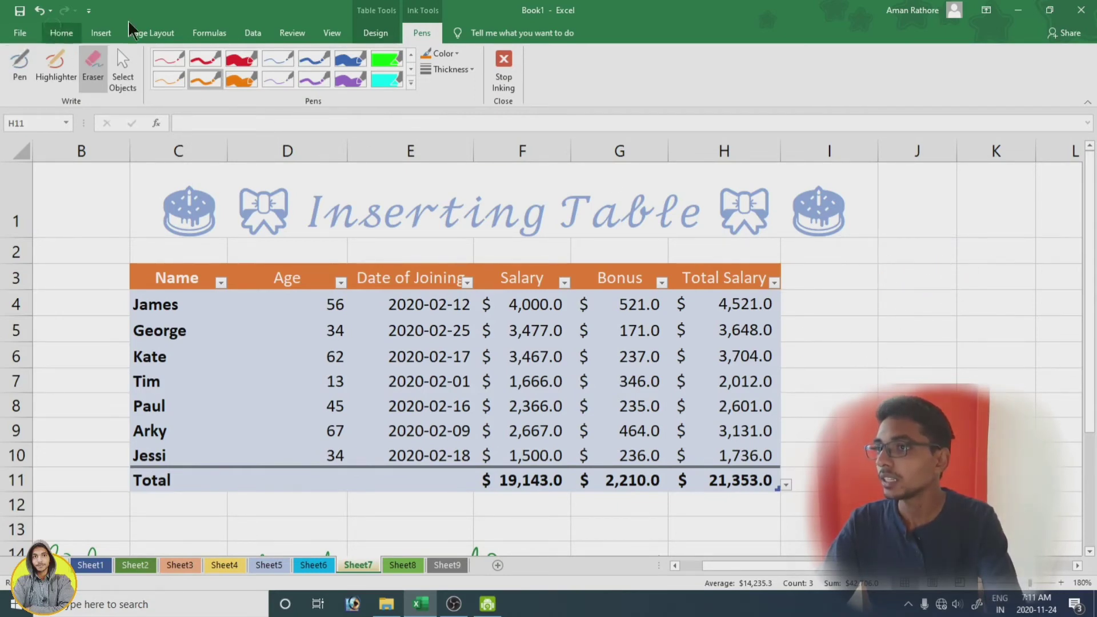
pyautogui.click(376, 32)
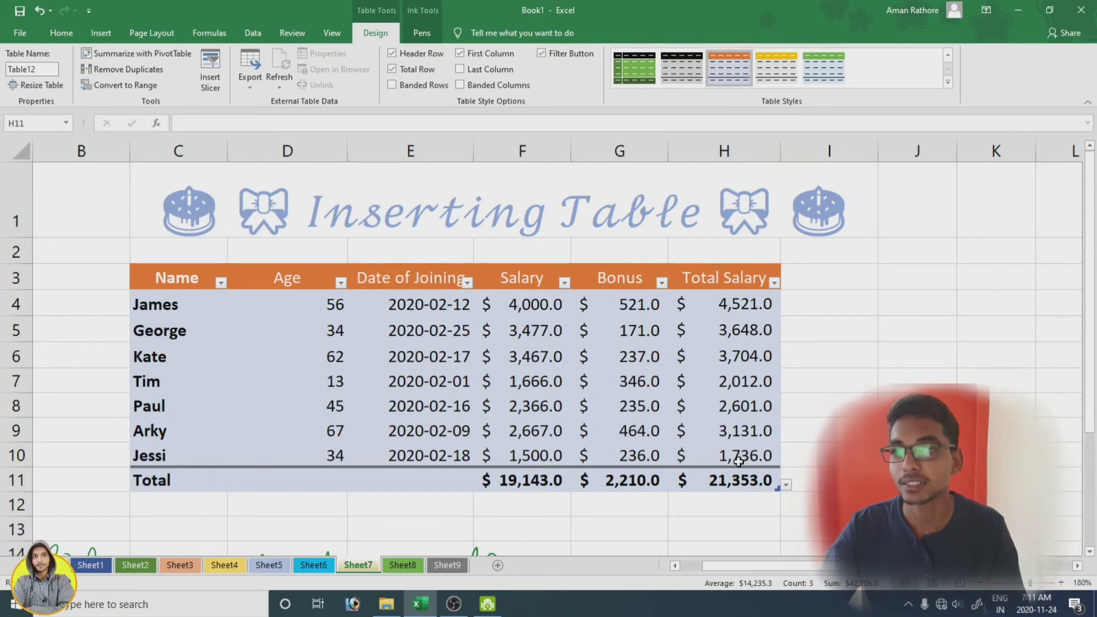
# - Turn the last column emphasis and the banded columns on and off again, and restore the table's banded rows
pyautogui.click(460, 69)
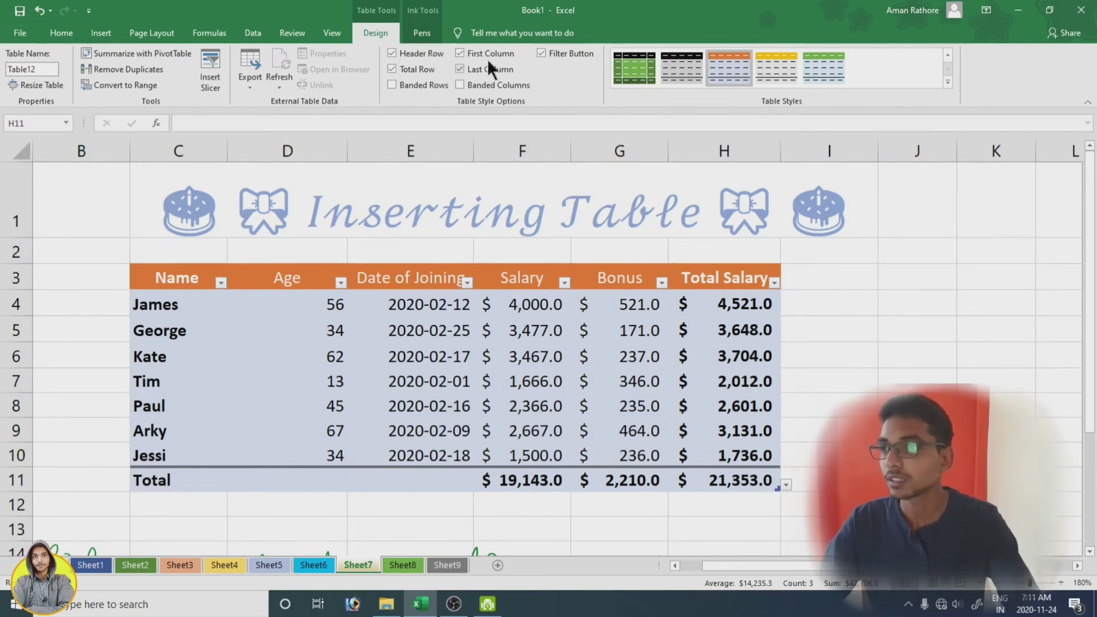
pyautogui.click(459, 69)
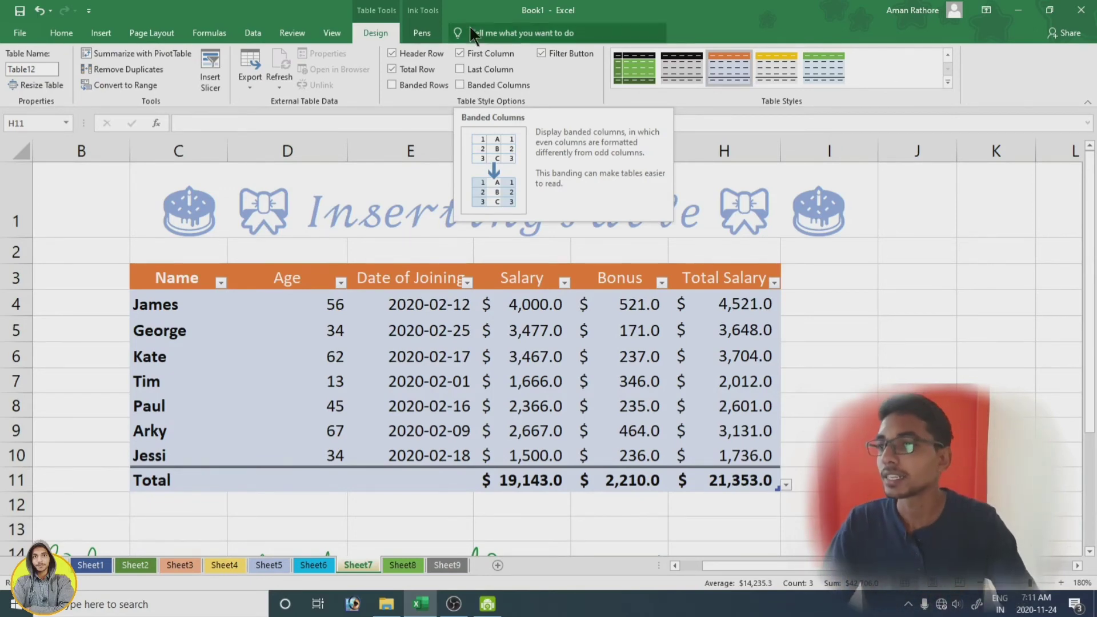
pyautogui.click(461, 84)
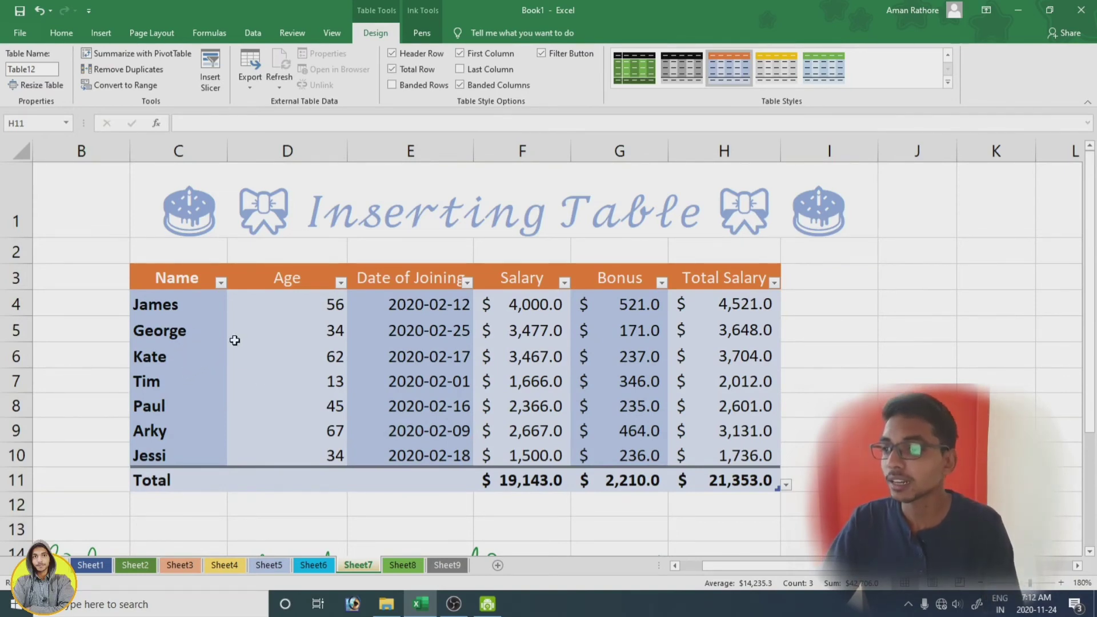
pyautogui.click(459, 84)
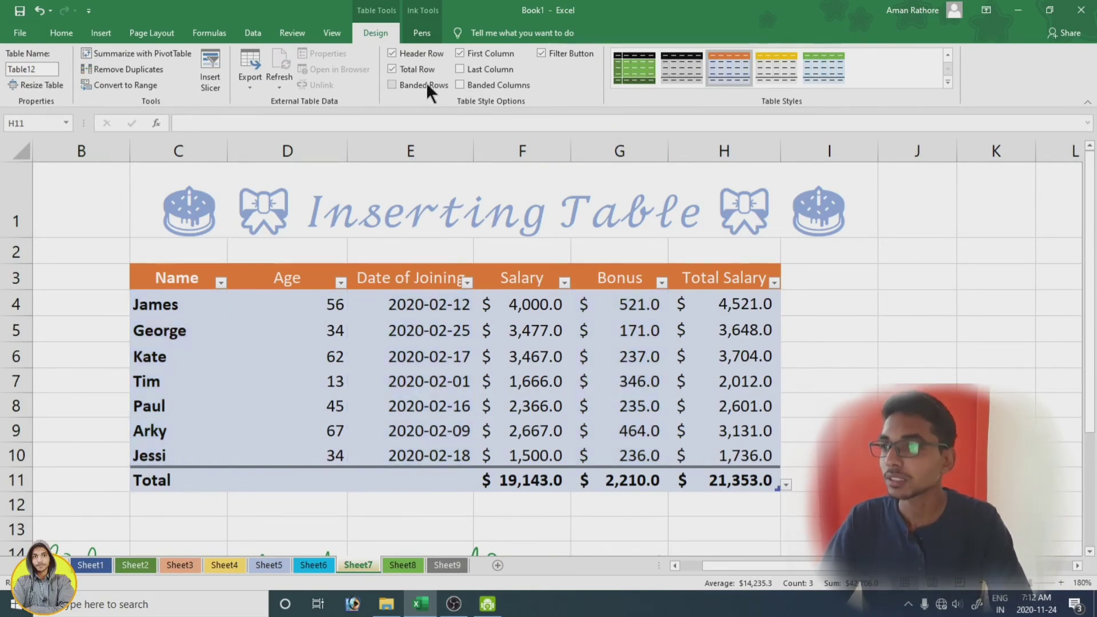
pyautogui.click(392, 85)
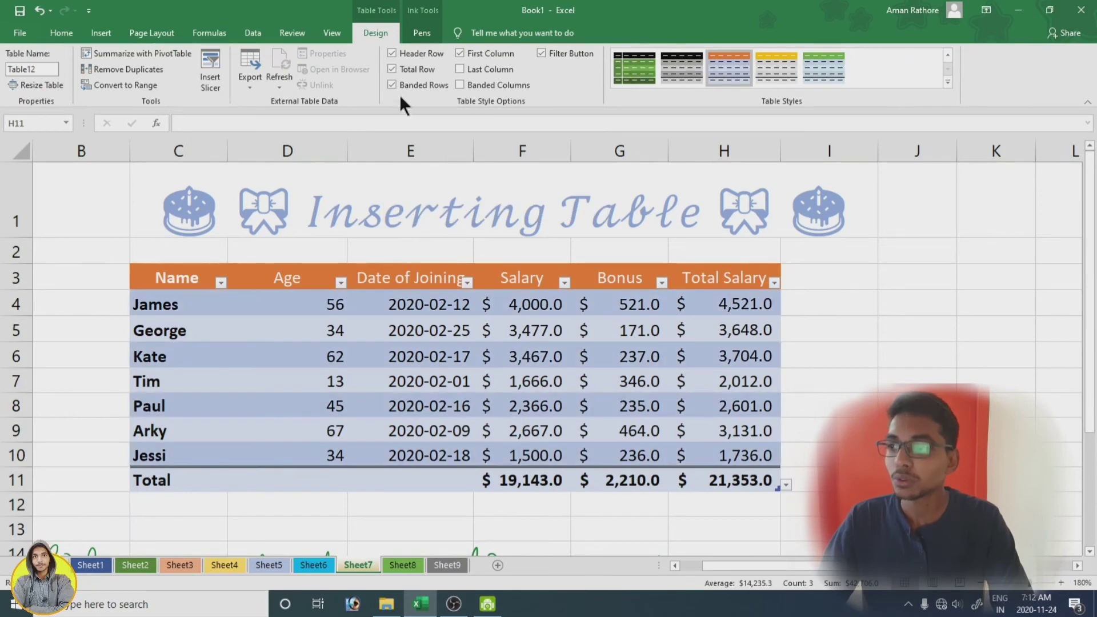
# - Switch the table's filter buttons off and on again, and open and close the filter options of the Name column
pyautogui.click(541, 53)
pyautogui.click(540, 52)
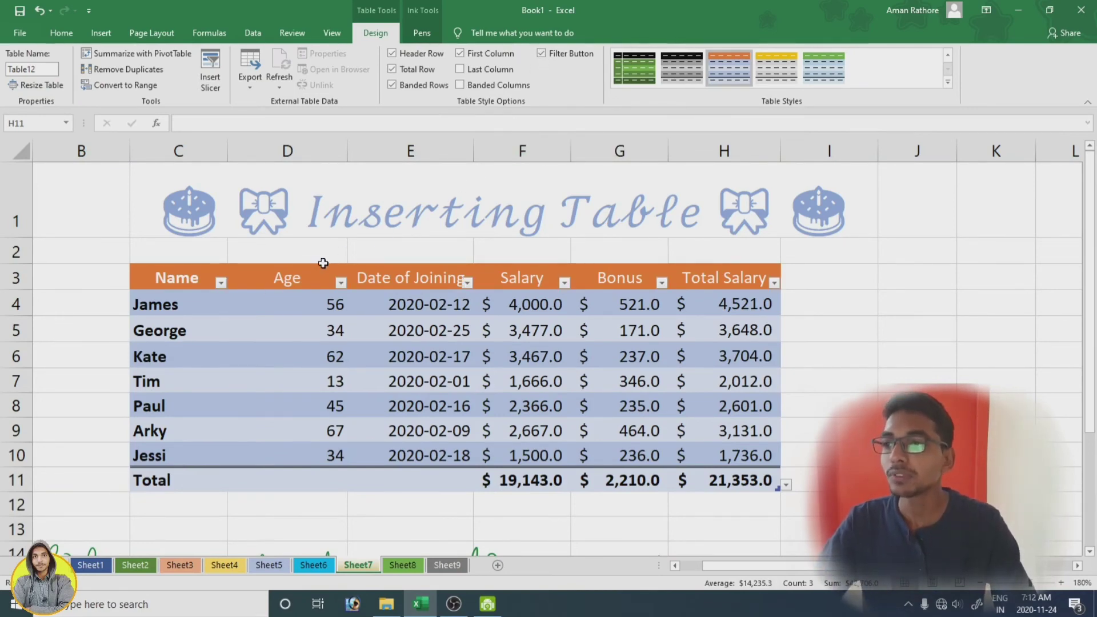
pyautogui.click(221, 283)
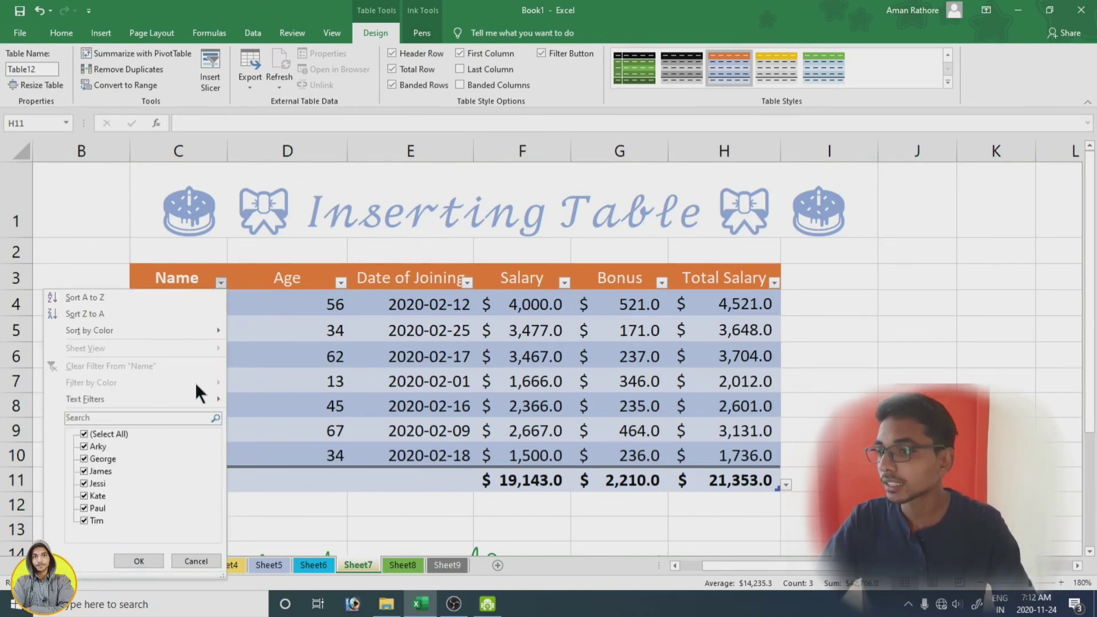
pyautogui.click(194, 277)
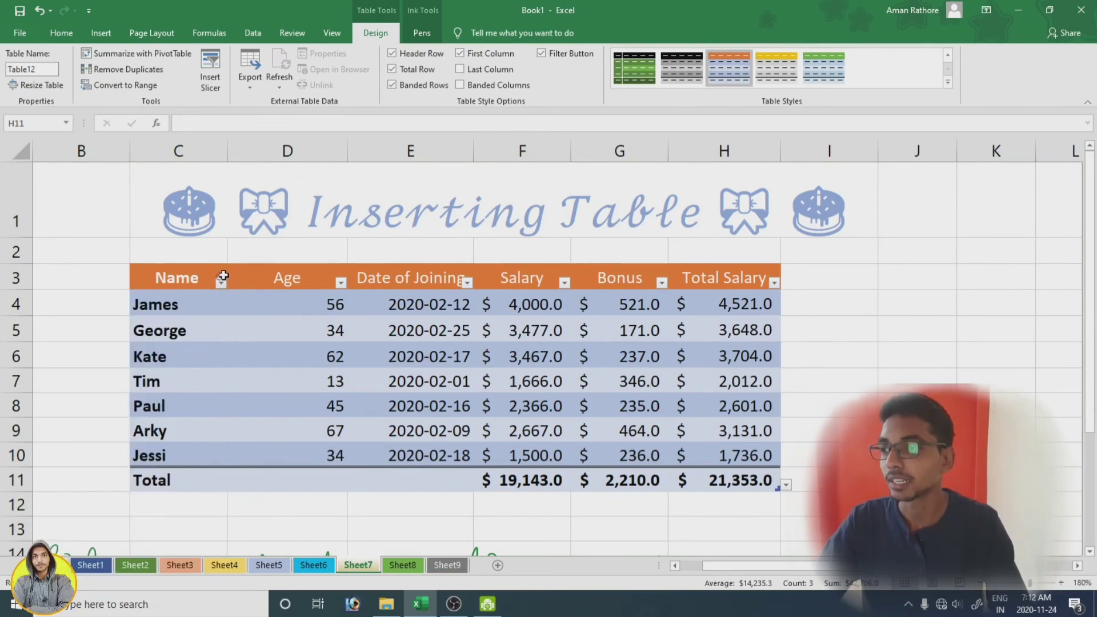